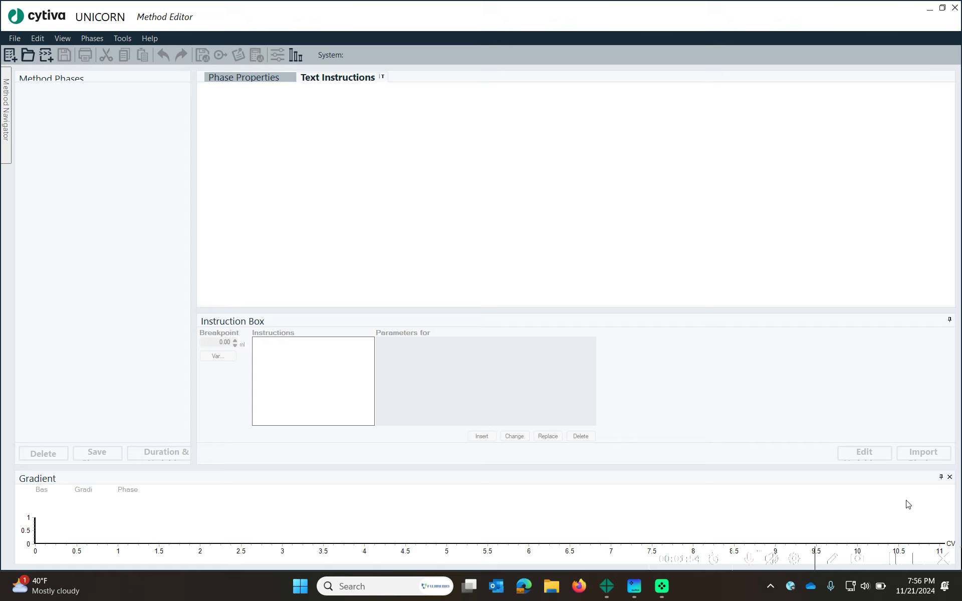
- Create a new empty method for the AB-Go1 system
left_click(949, 476)
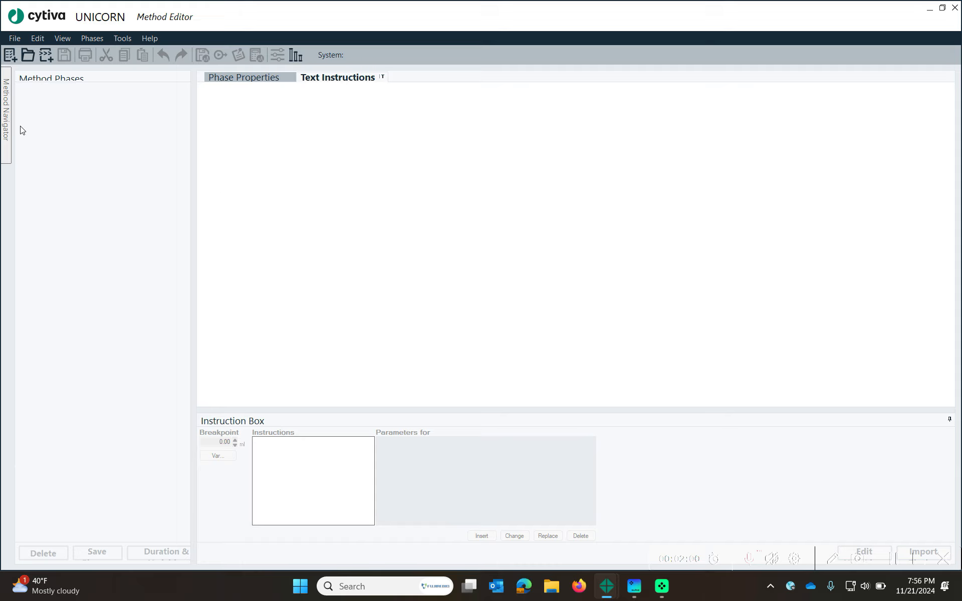
left_click(10, 55)
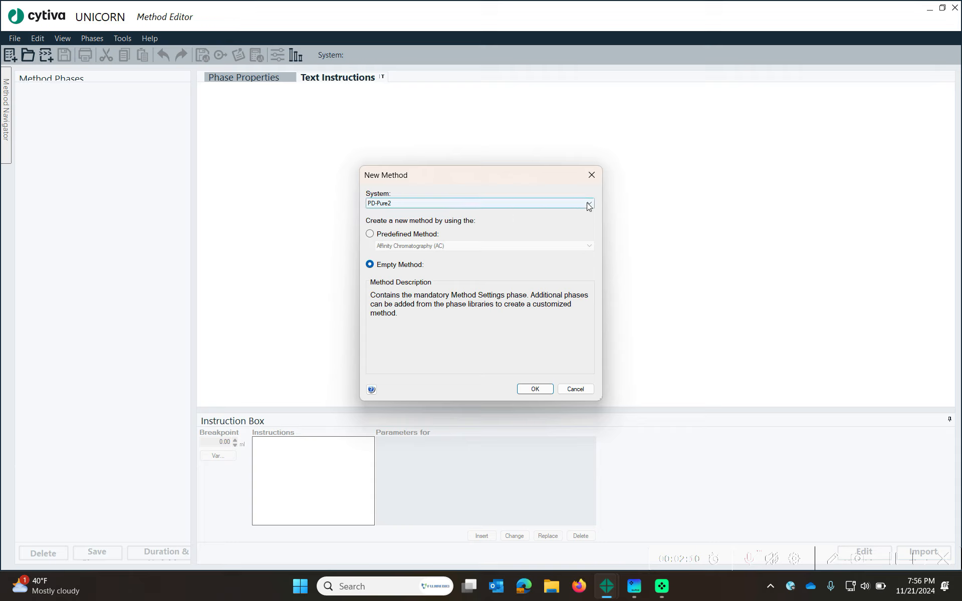
left_click(543, 202)
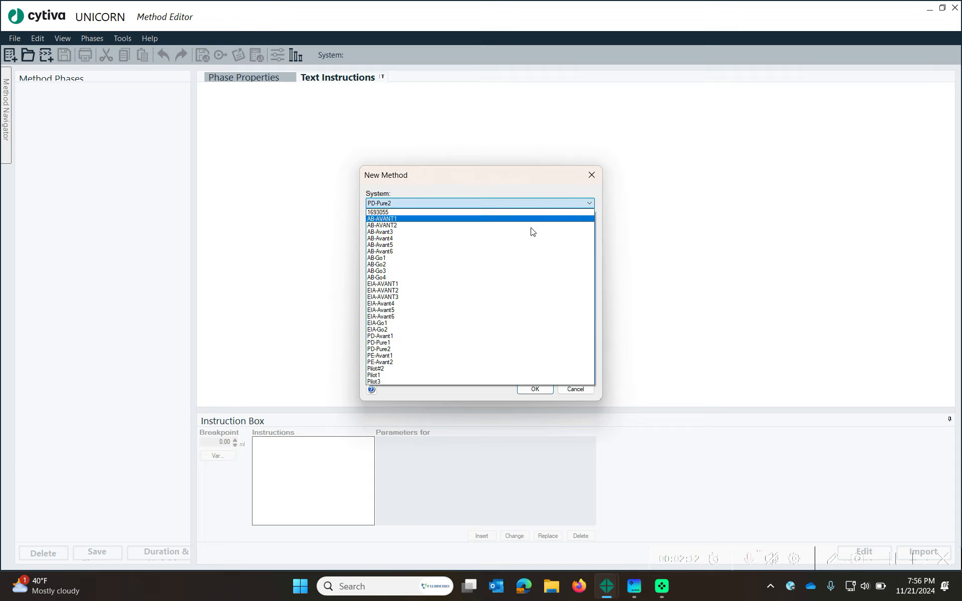
left_click(521, 259)
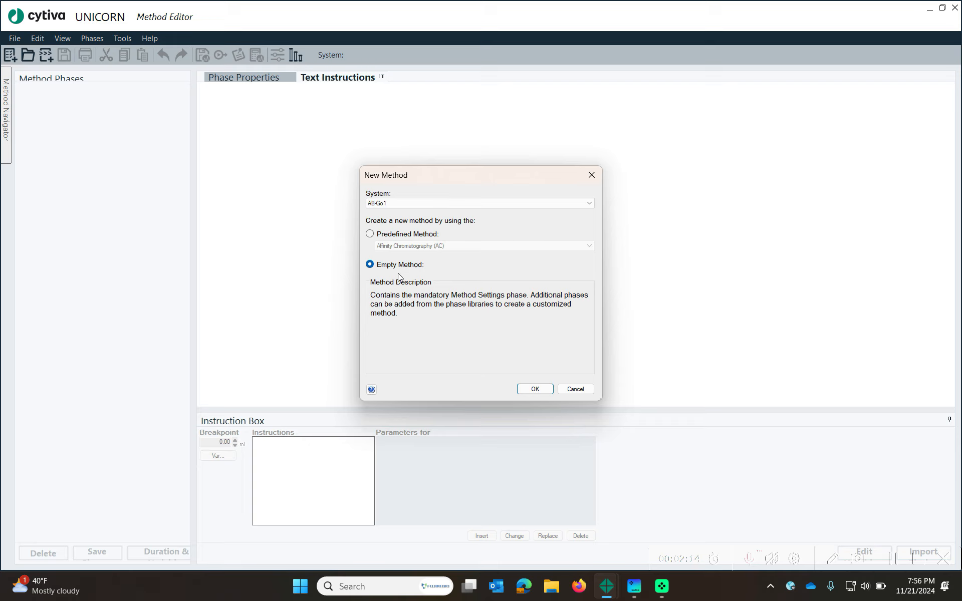
left_click(534, 389)
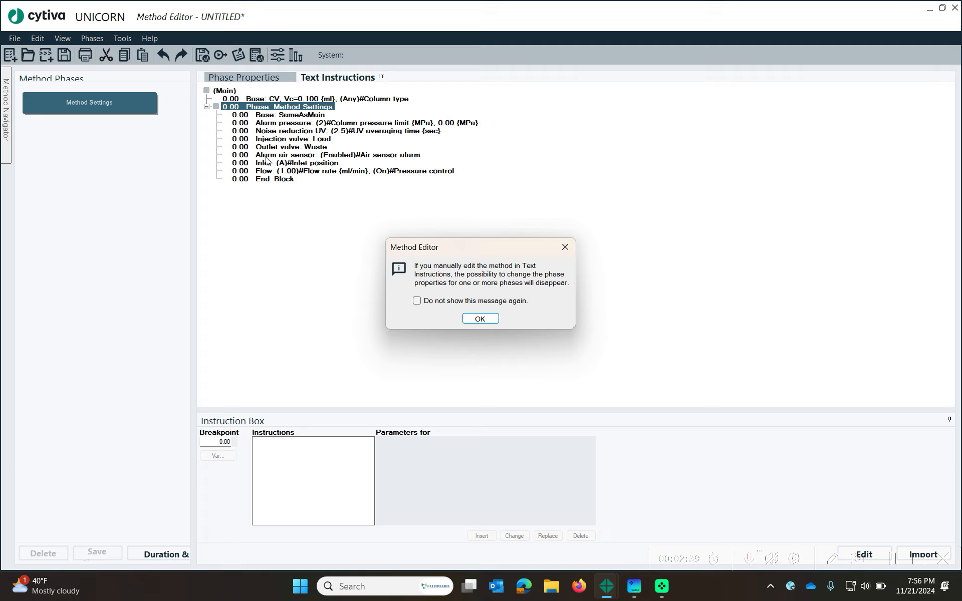
left_click(479, 319)
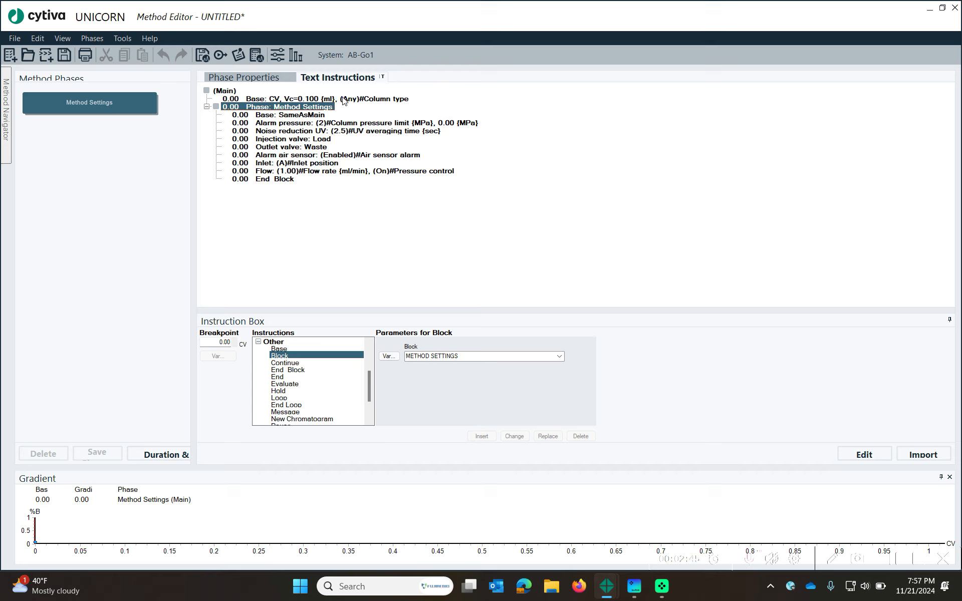
- Change the main Base instruction's column type to HiLoad 26/60 Superdex 200 pg, accept the column default values, and hide the Gradient pane
left_click(273, 100)
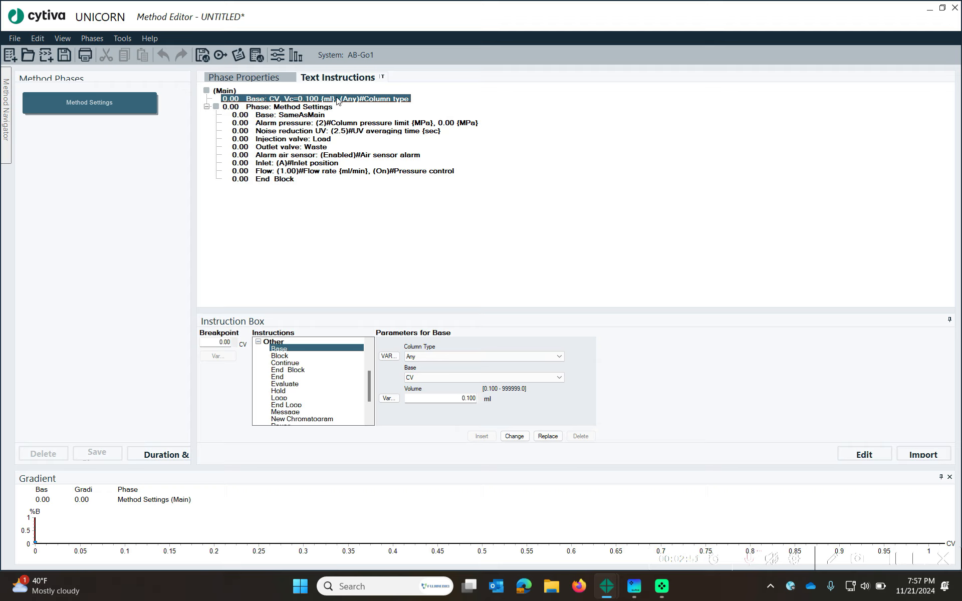
left_click(559, 358)
scroll(496, 441, "down", 6)
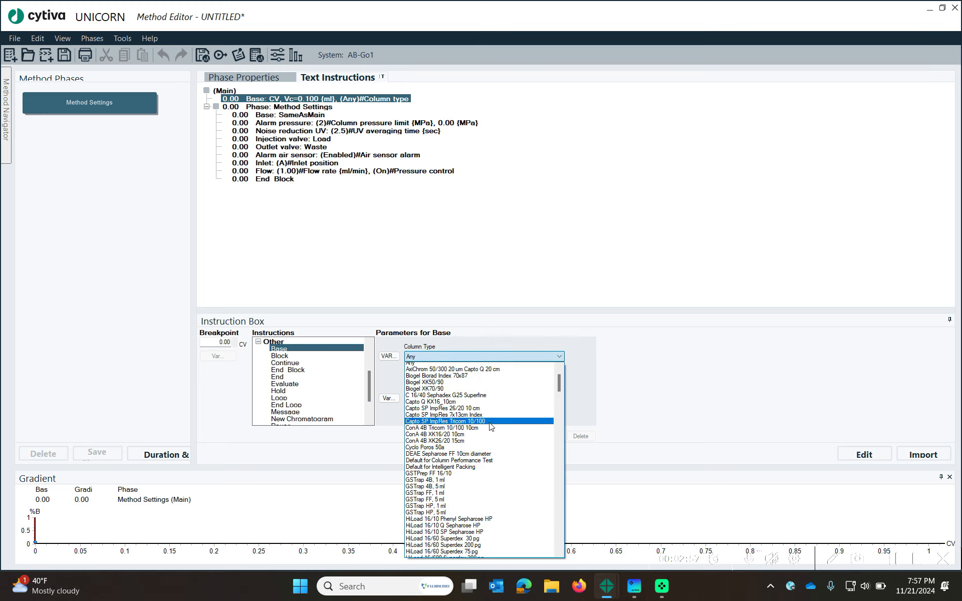
scroll(499, 471, "down", 4)
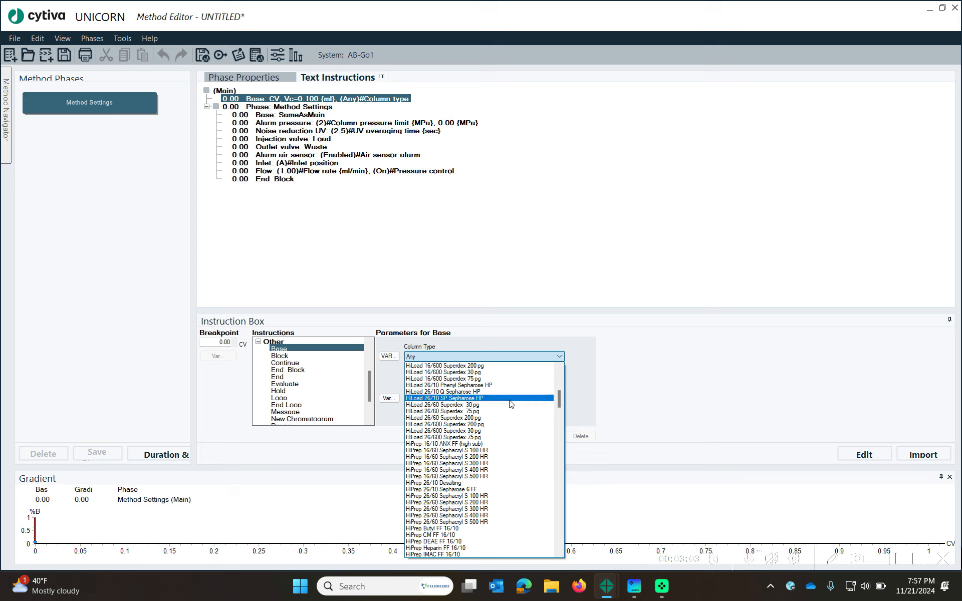
scroll(476, 441, "down", 2)
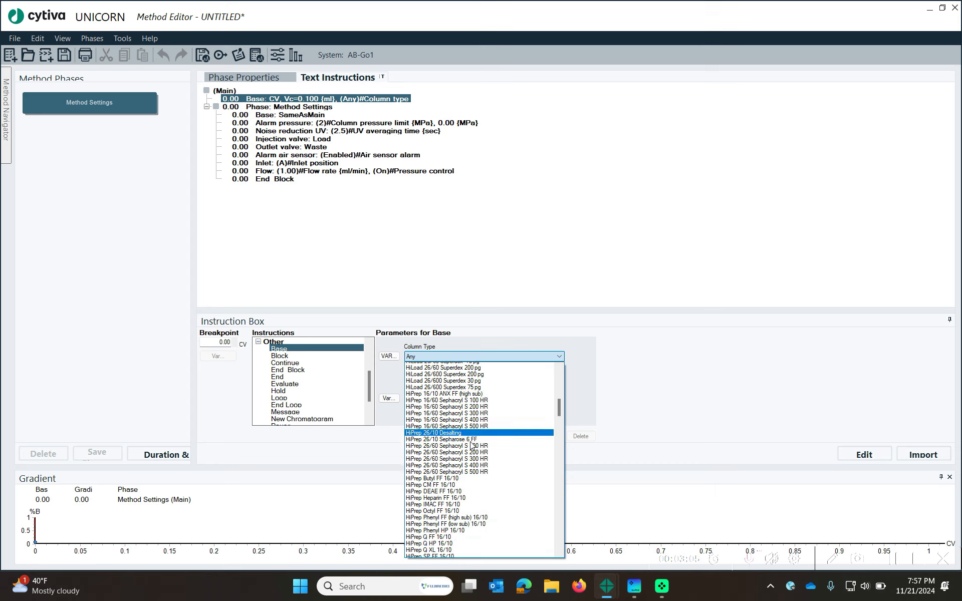
scroll(500, 471, "up", 3)
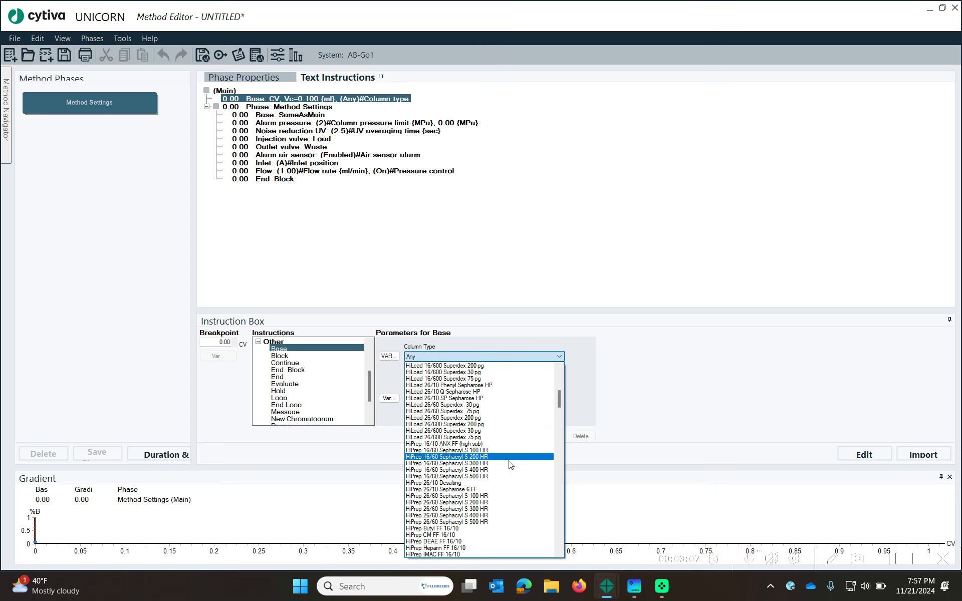
scroll(503, 447, "up", 1)
scroll(503, 450, "up", 2)
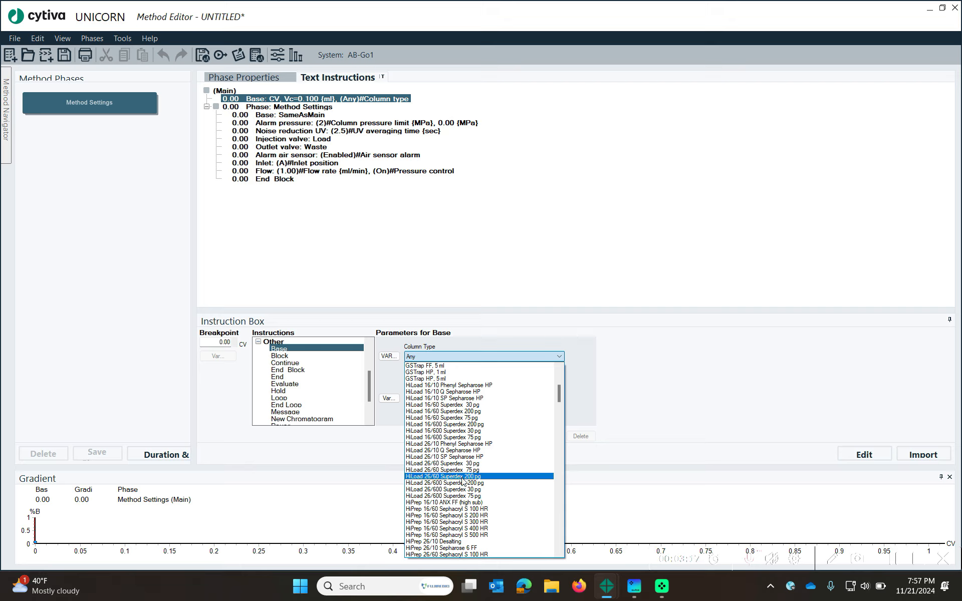
left_click(461, 479)
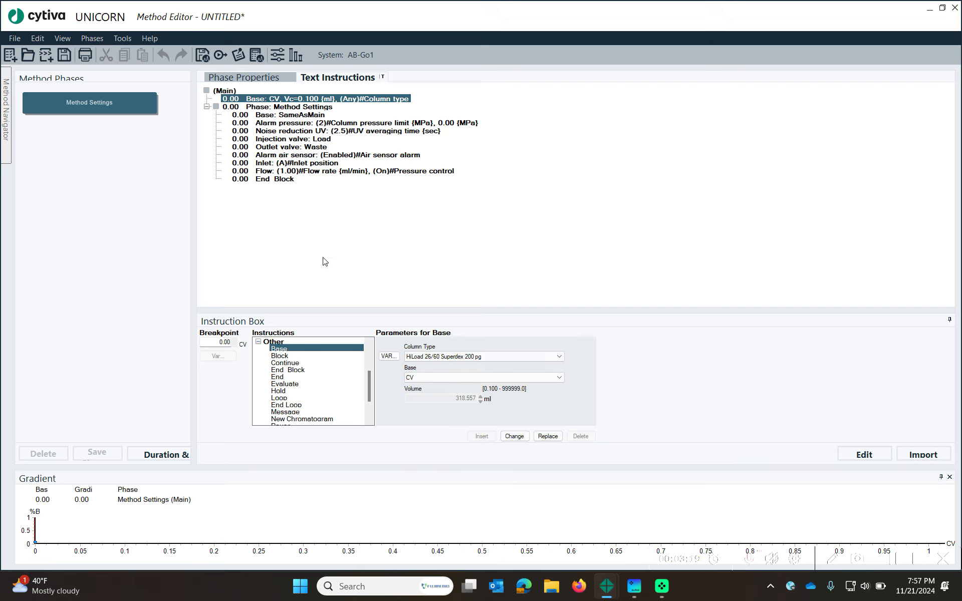
left_click(512, 436)
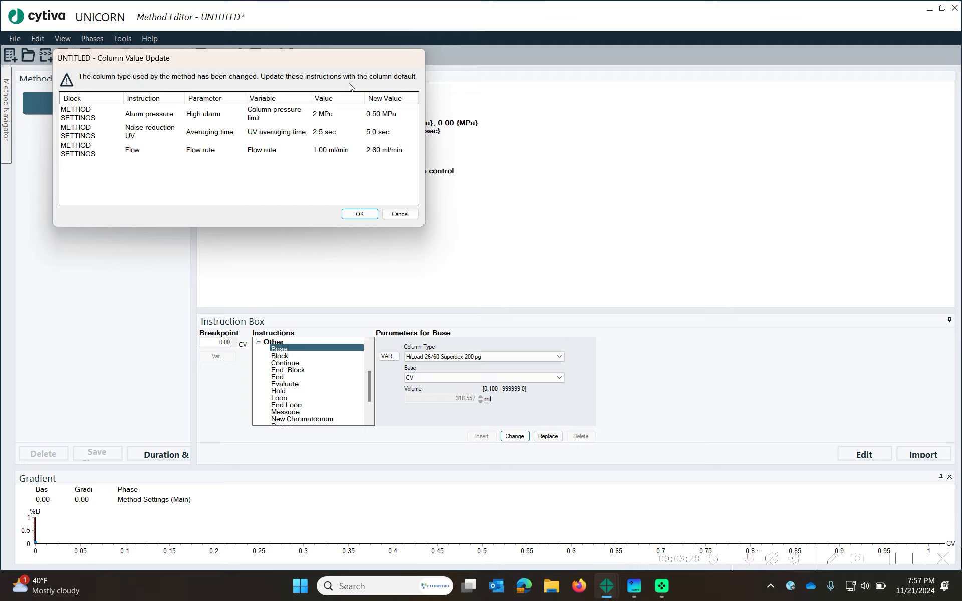
left_click_drag(320, 59, 460, 243)
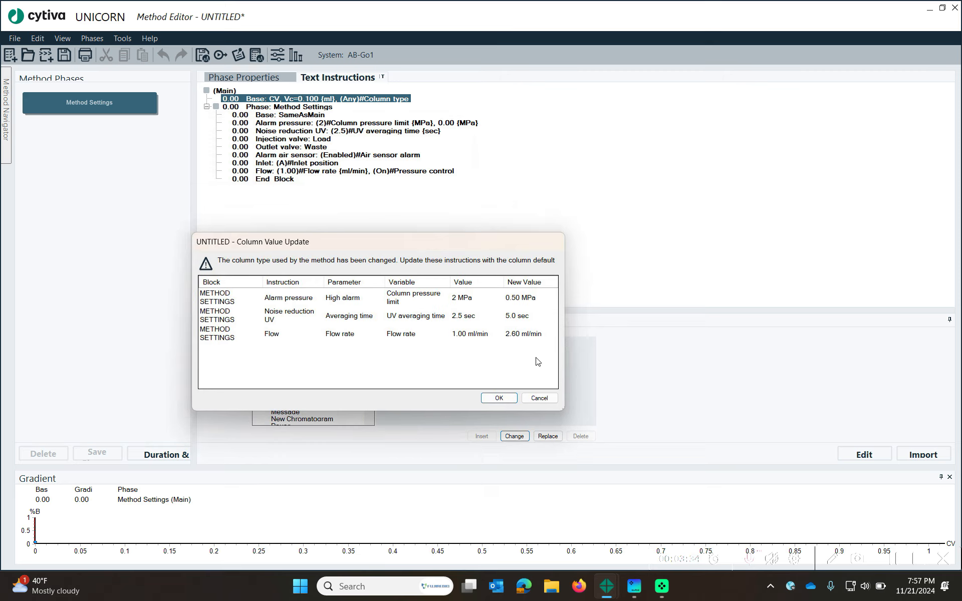
left_click(499, 398)
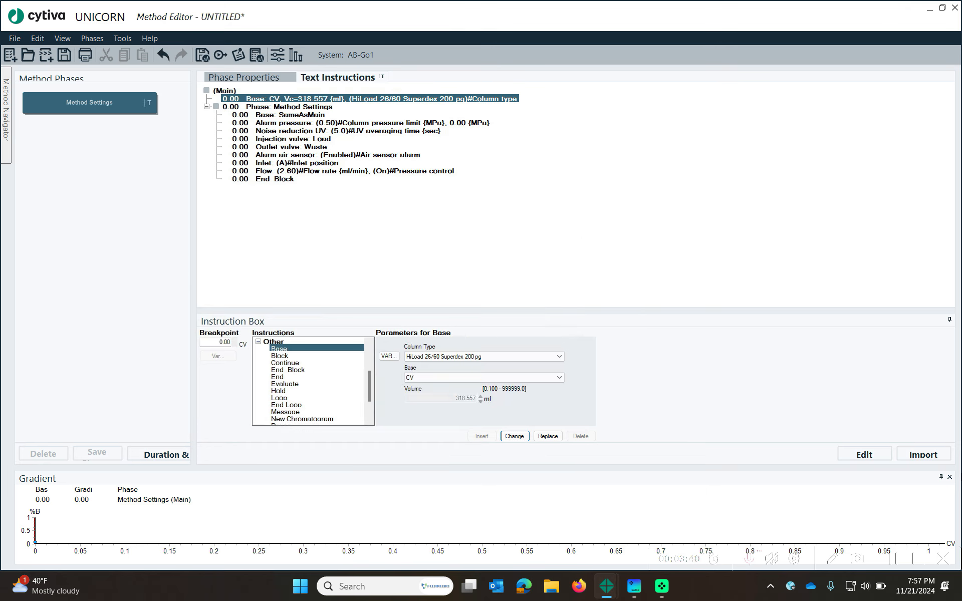
left_click(949, 477)
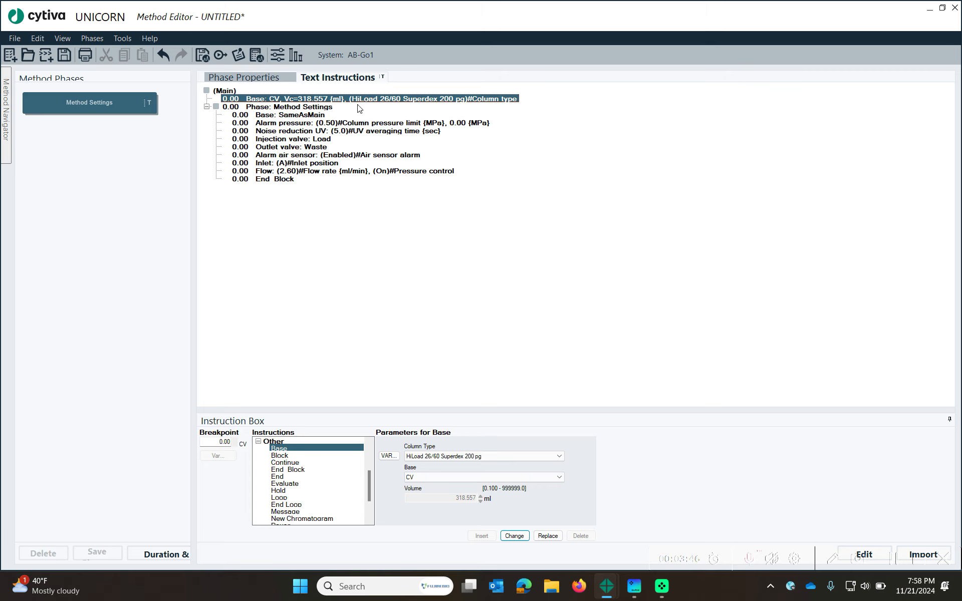
- Remove the Column pressure limit variable from the high alarm of the Alarm pressure instruction and apply the change
left_click(292, 123)
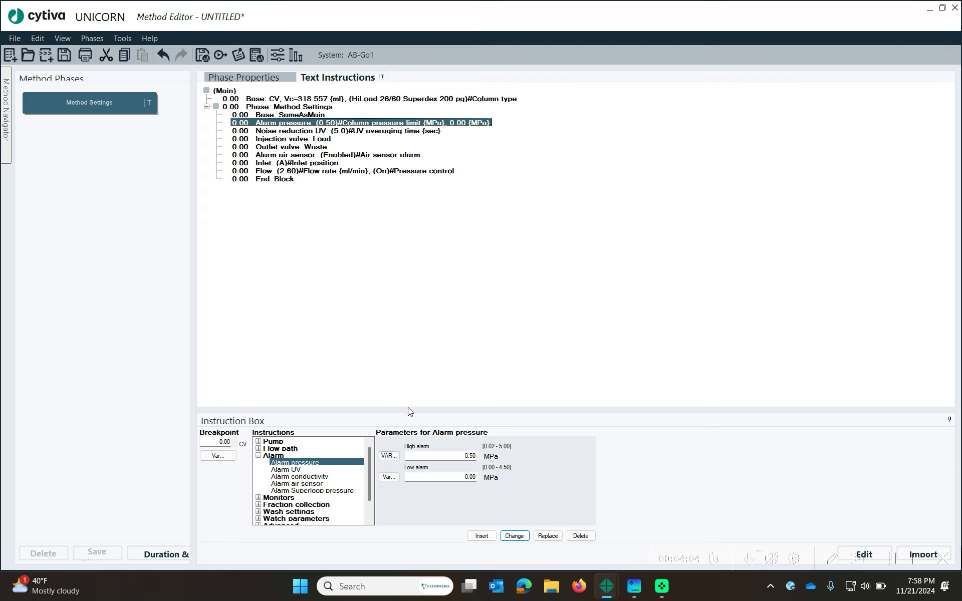
left_click(395, 459)
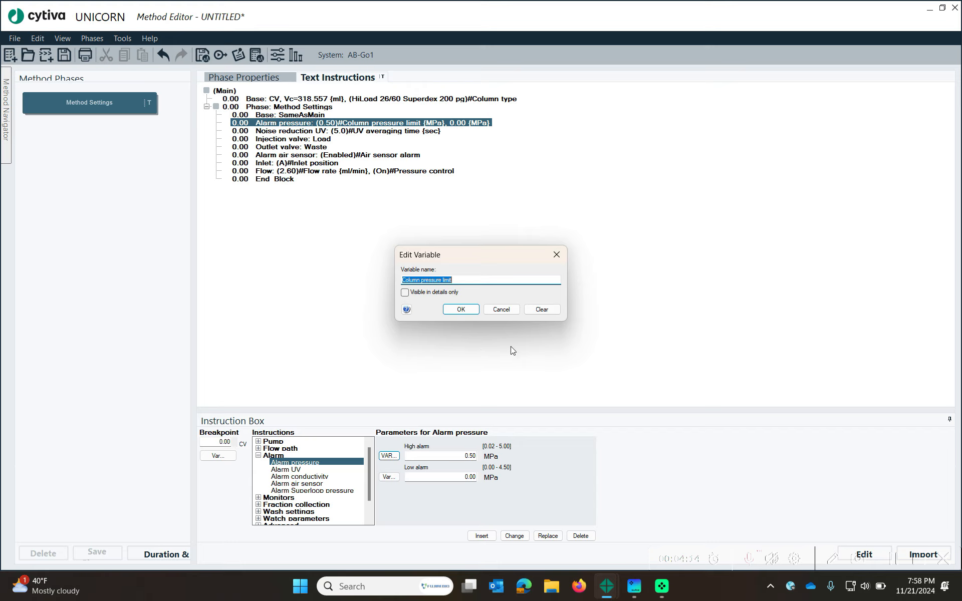
left_click(547, 314)
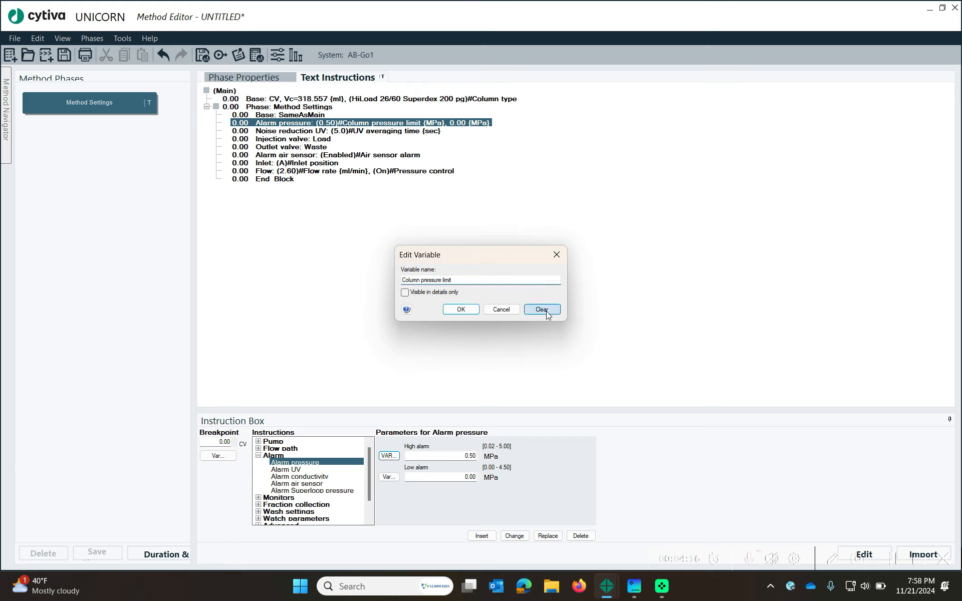
left_click(461, 309)
left_click(516, 536)
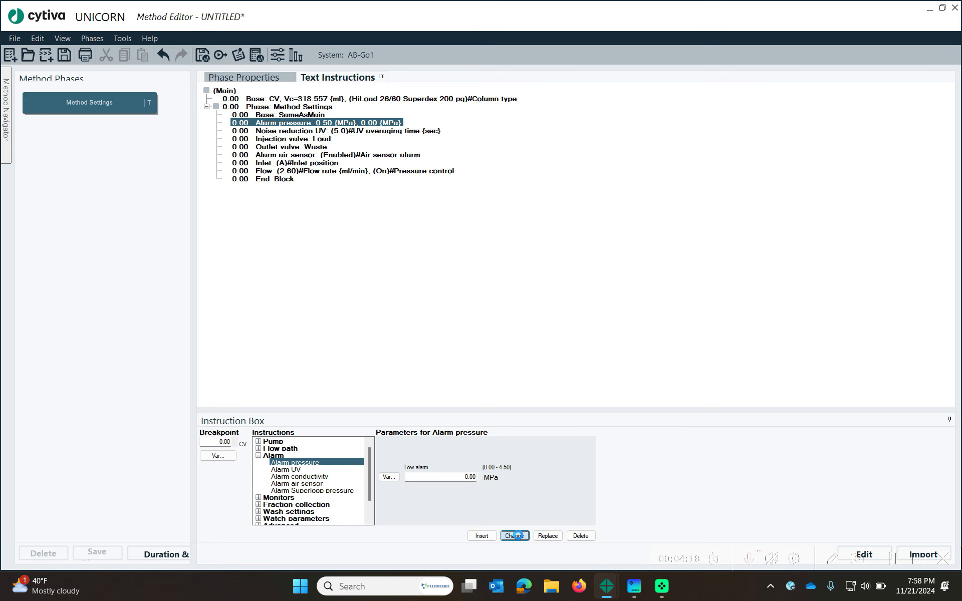
- Remove the UV averaging time variable from the Noise reduction UV instruction and apply the change
left_click(300, 131)
left_click(389, 455)
left_click(547, 313)
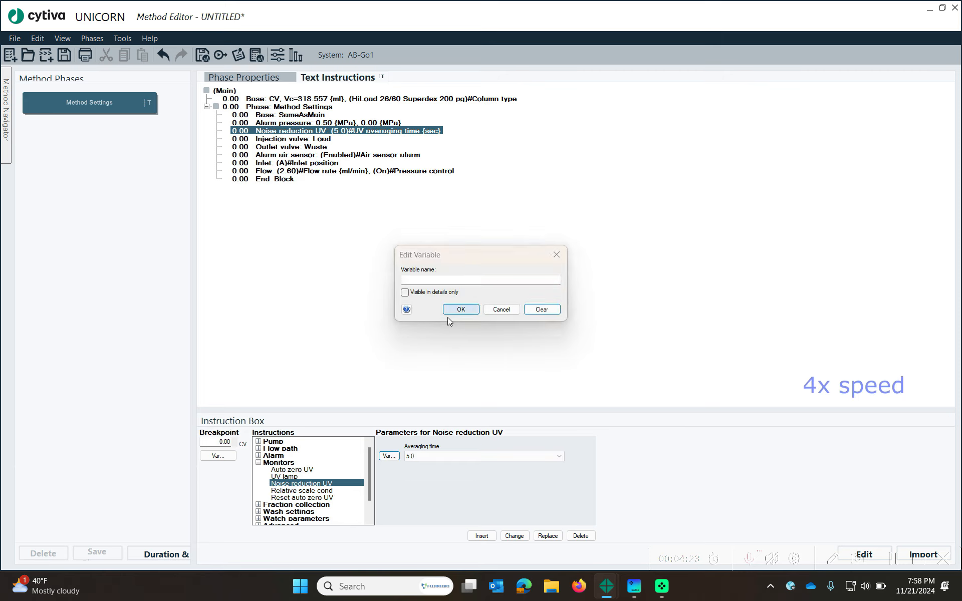
left_click(461, 309)
left_click(514, 536)
- Remove the Air sensor alarm variable from the Alarm air sensor instruction and apply the change
left_click(326, 155)
left_click(389, 456)
left_click(545, 309)
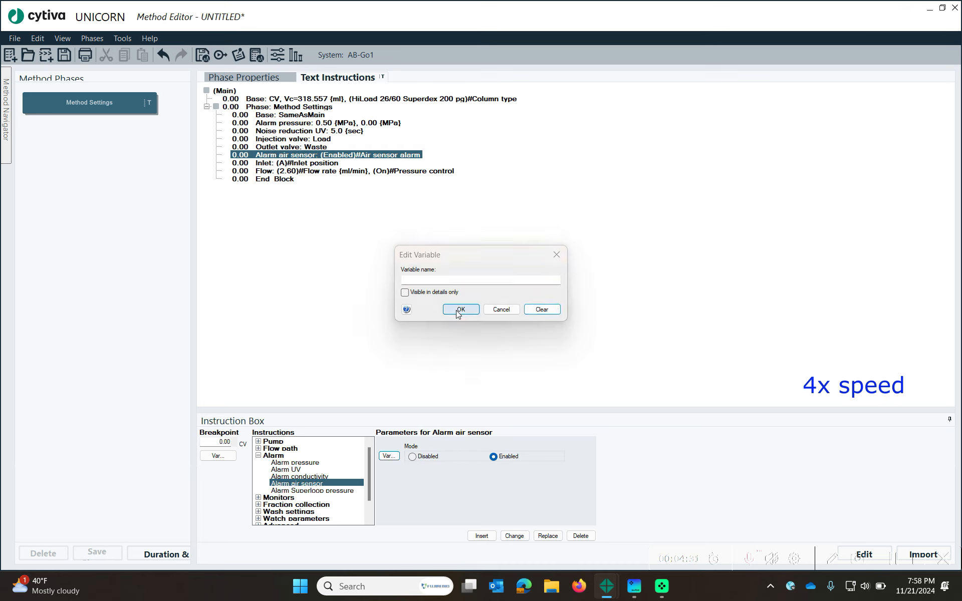
left_click(458, 308)
left_click(515, 535)
- Remove the Inlet position variable from the Inlet instruction and apply the change
left_click(295, 163)
left_click(389, 456)
left_click(540, 309)
left_click(461, 309)
left_click(514, 536)
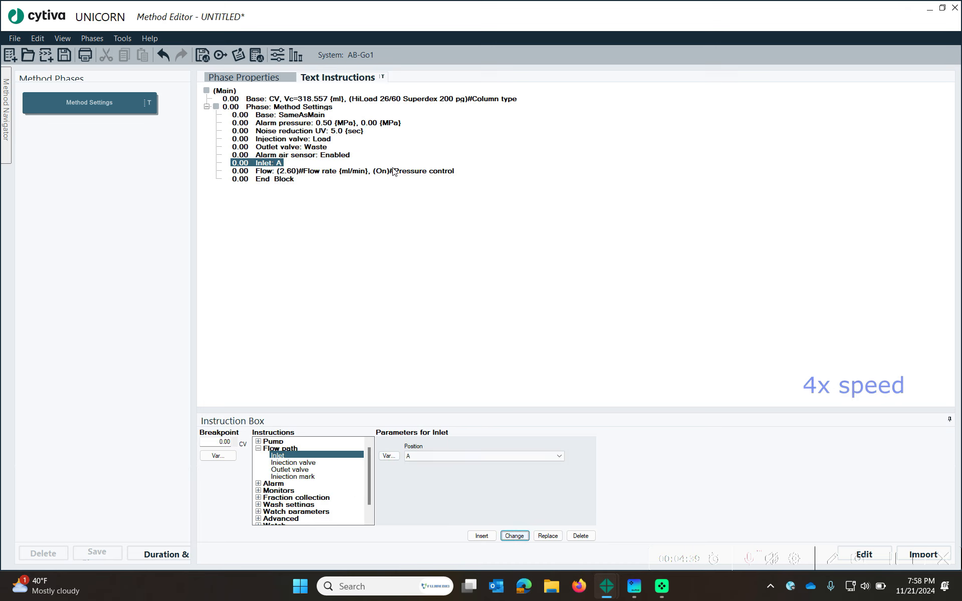
- Remove the Pressure control variable from the Flow instruction, keeping its Flow rate variable, and apply the change
left_click(351, 170)
left_click(388, 476)
left_click(540, 309)
left_click(455, 309)
left_click(514, 535)
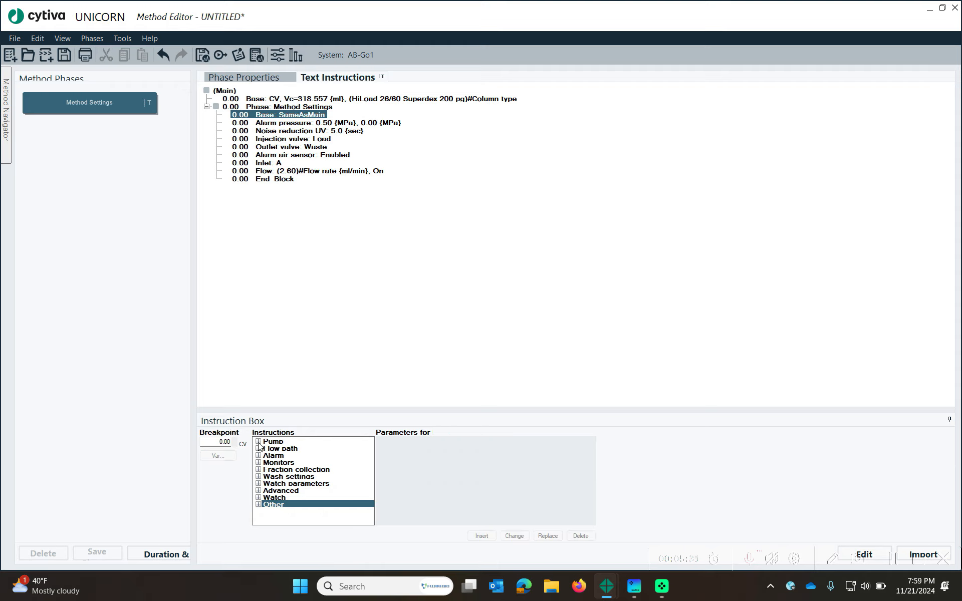
- Change the Inlet instruction into a Pump wash with Inlet A set to On and assigned to a new variable named Wash Inlet A
left_click(258, 441)
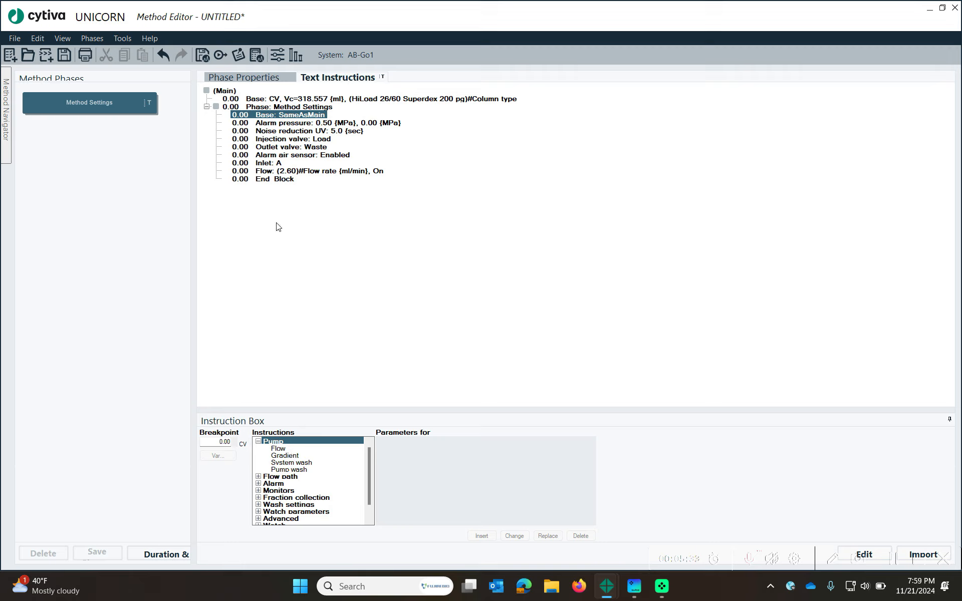
left_click(271, 163)
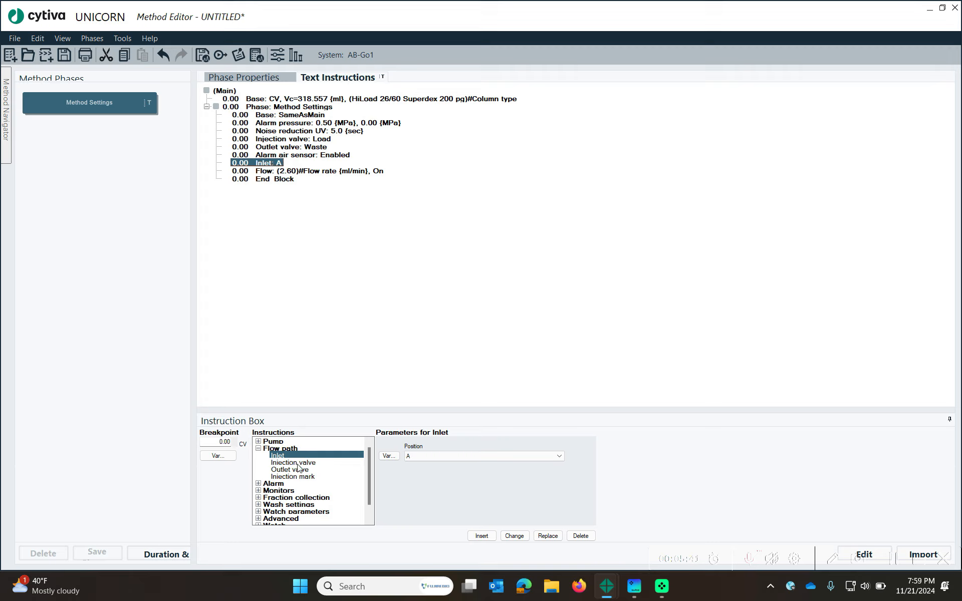
left_click(258, 441)
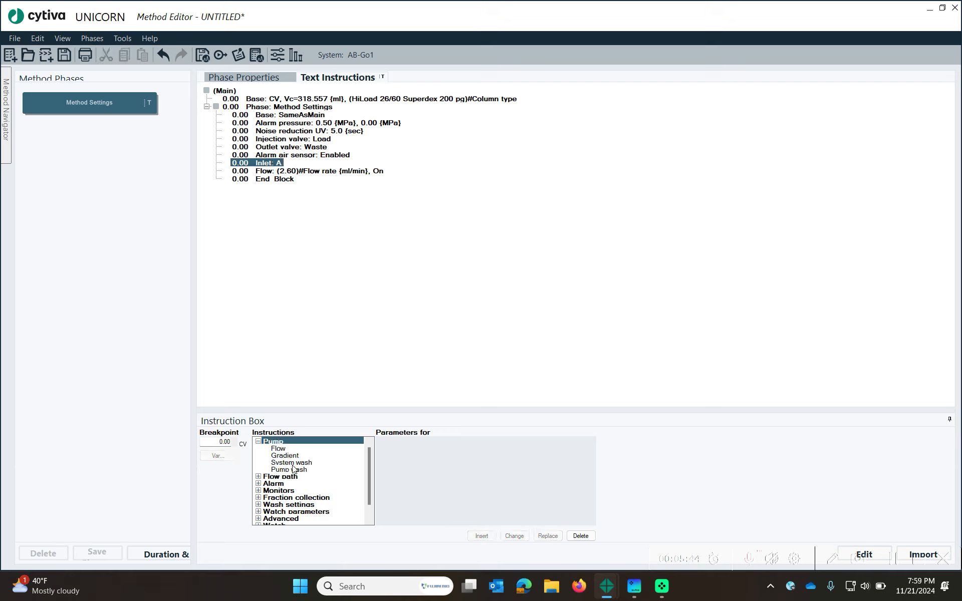
left_click(289, 470)
left_click(445, 457)
left_click(446, 471)
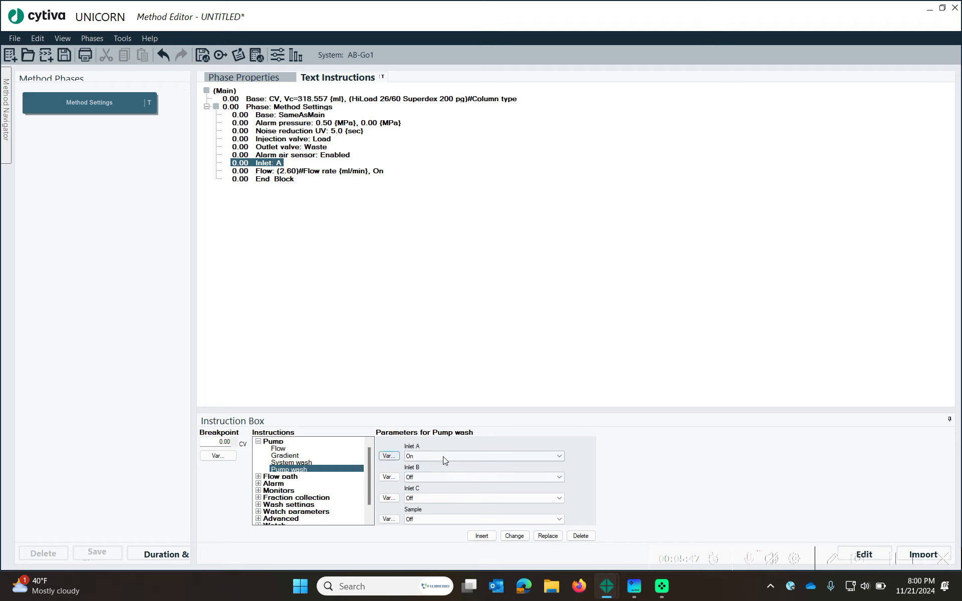
left_click(389, 456)
type("Wash Inlet A")
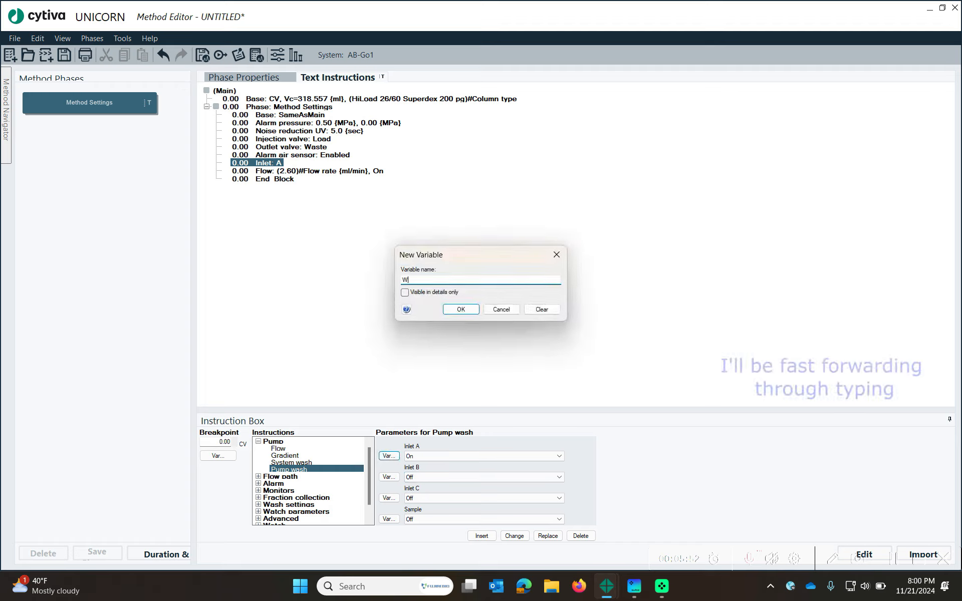
left_click(460, 309)
left_click(514, 535)
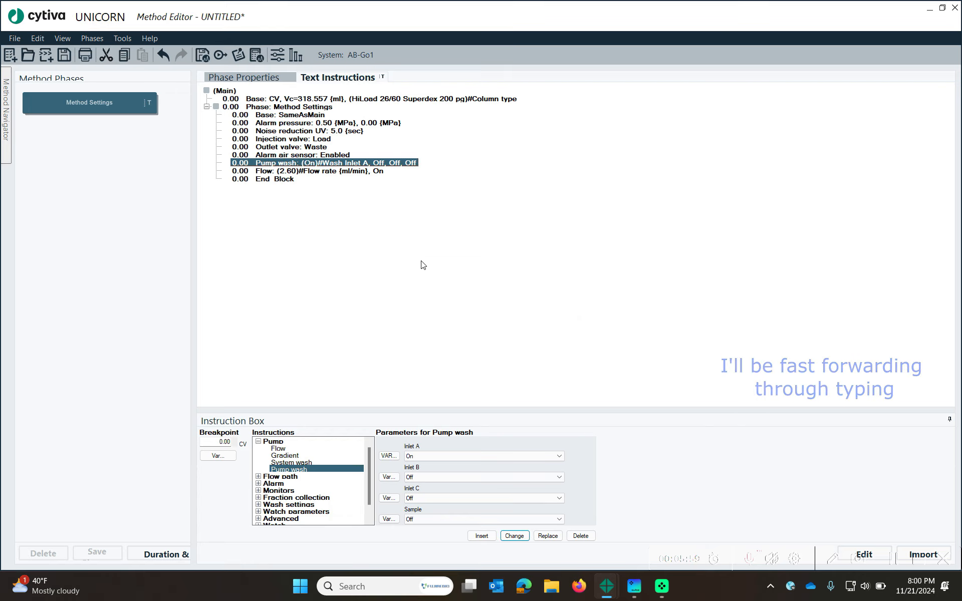
- Collapse the Method Settings phase in the text instructions and display the Phase Library
left_click(342, 172)
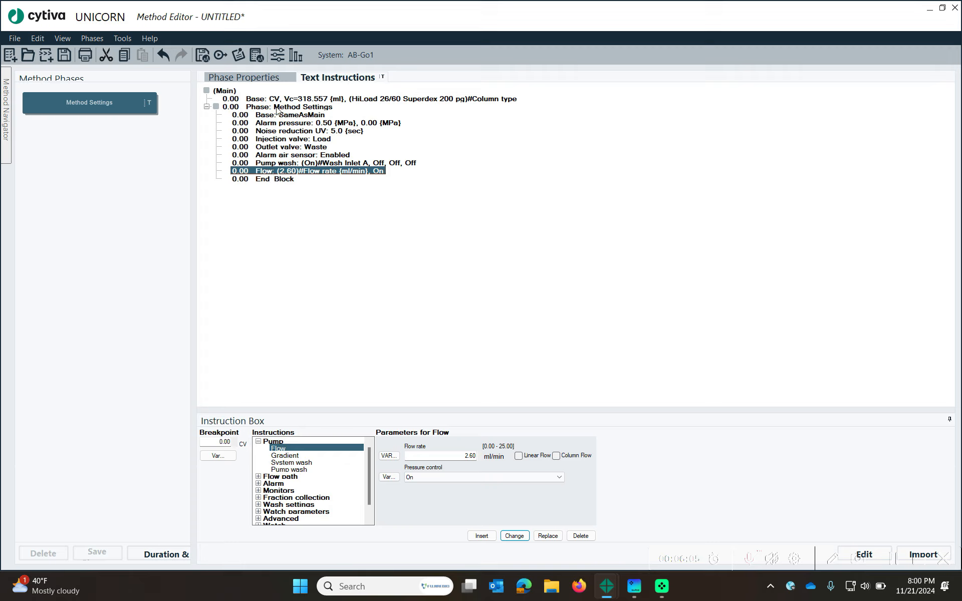
left_click(206, 107)
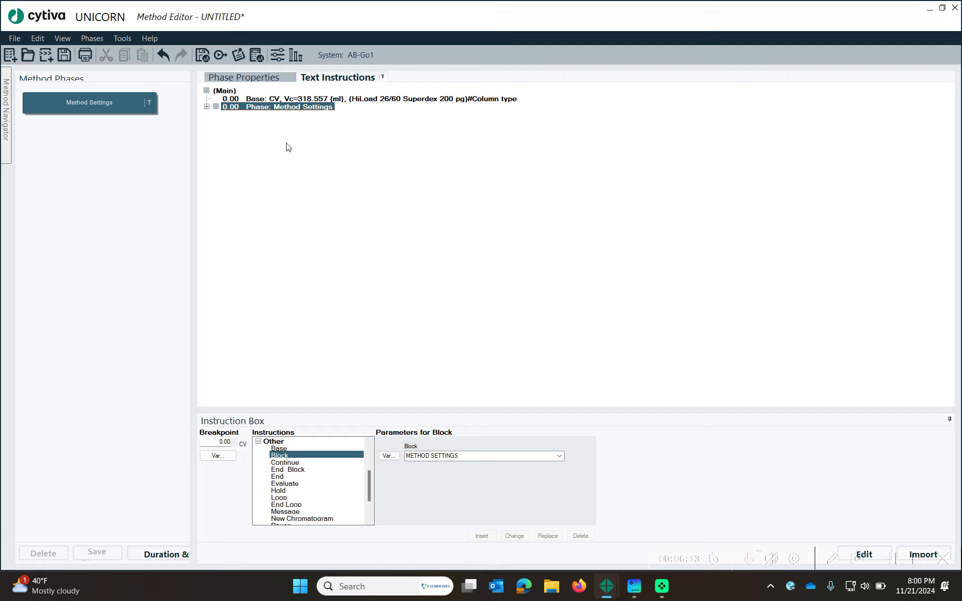
left_click(62, 39)
left_click(68, 39)
left_click(69, 37)
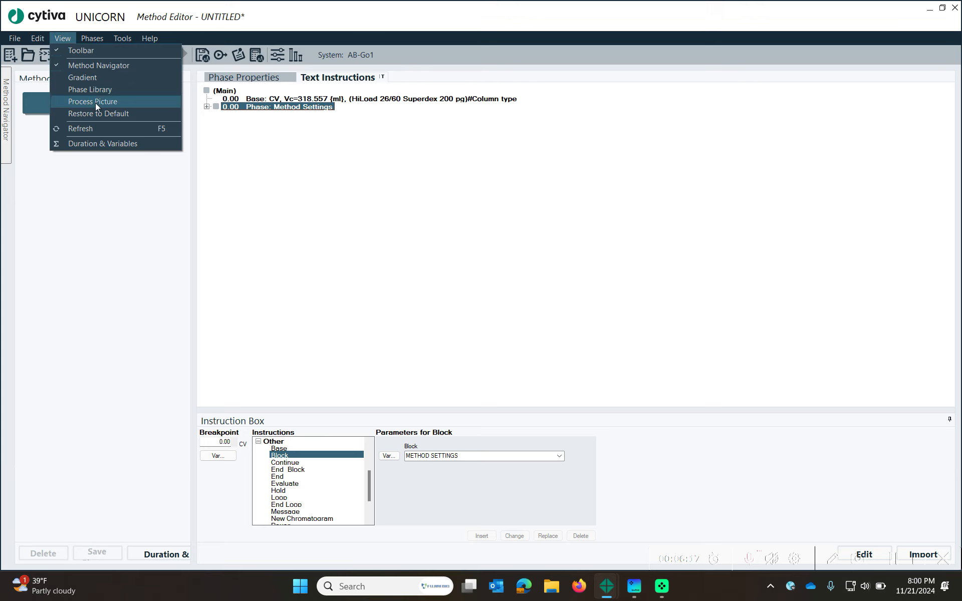
left_click(92, 89)
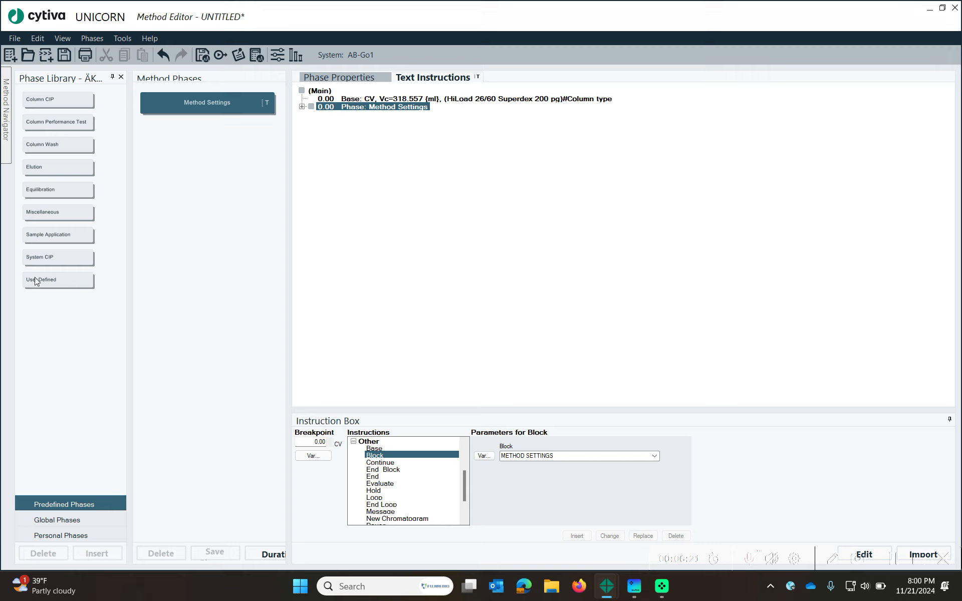
- Add a User Defined phase below Method Settings and rename it Column Equilibration
left_click(65, 280)
left_click_drag(65, 278, 214, 143)
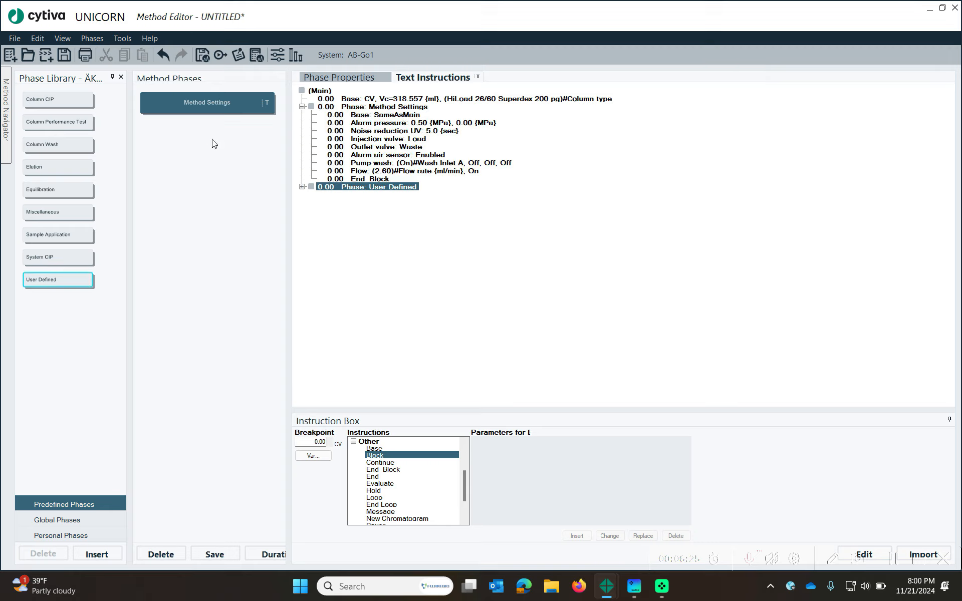
left_click(302, 187)
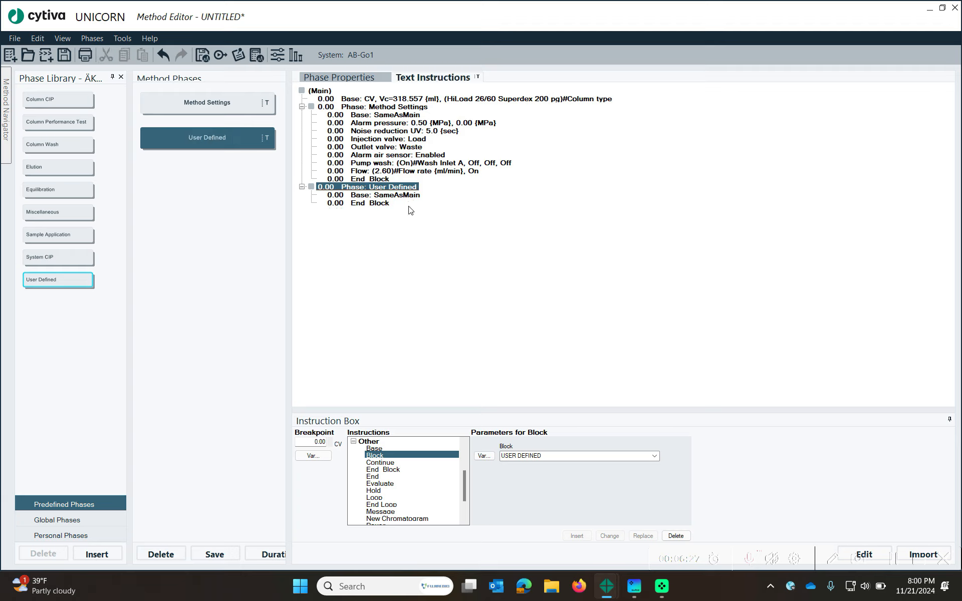
right_click(230, 138)
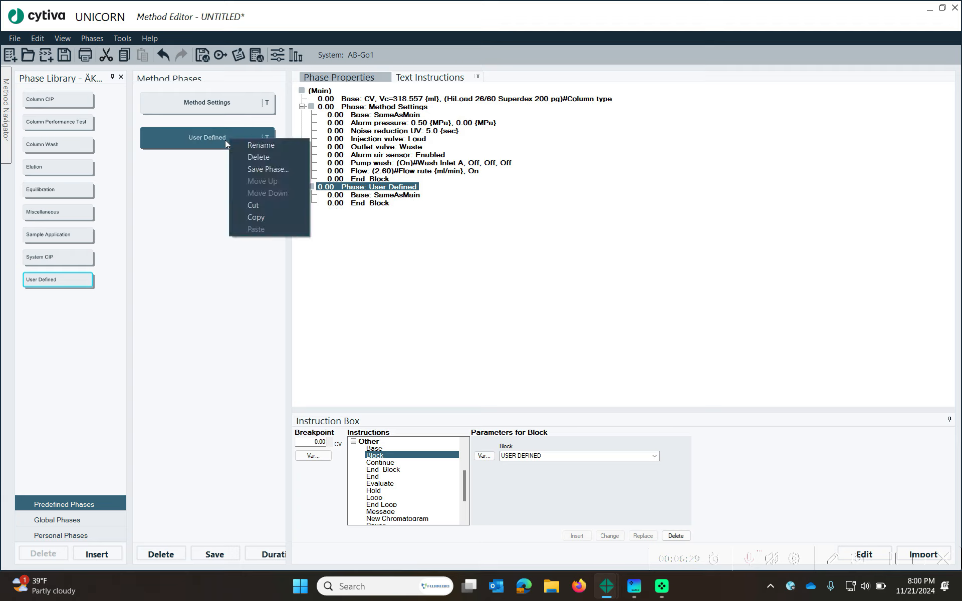
left_click(261, 145)
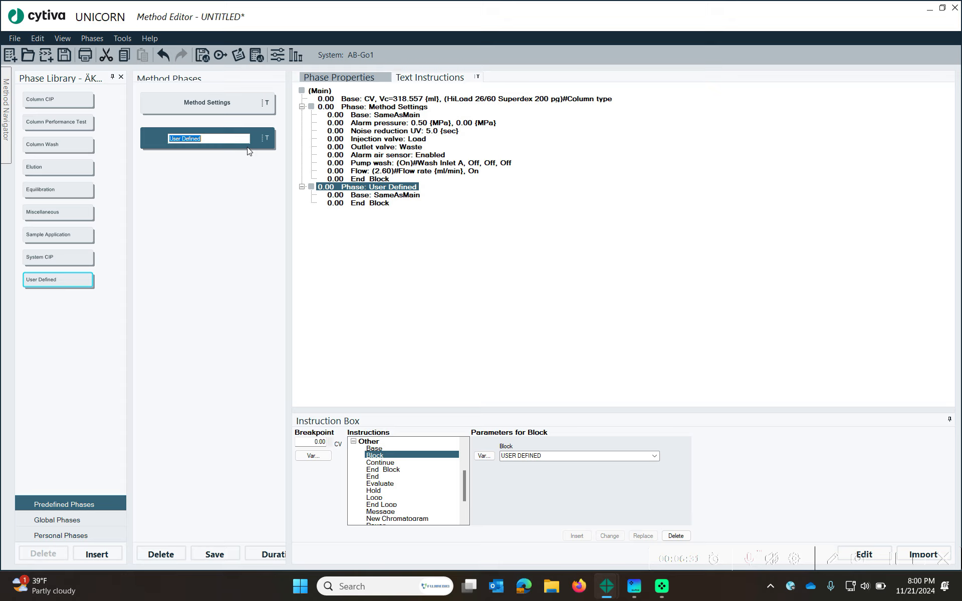
type("Column")
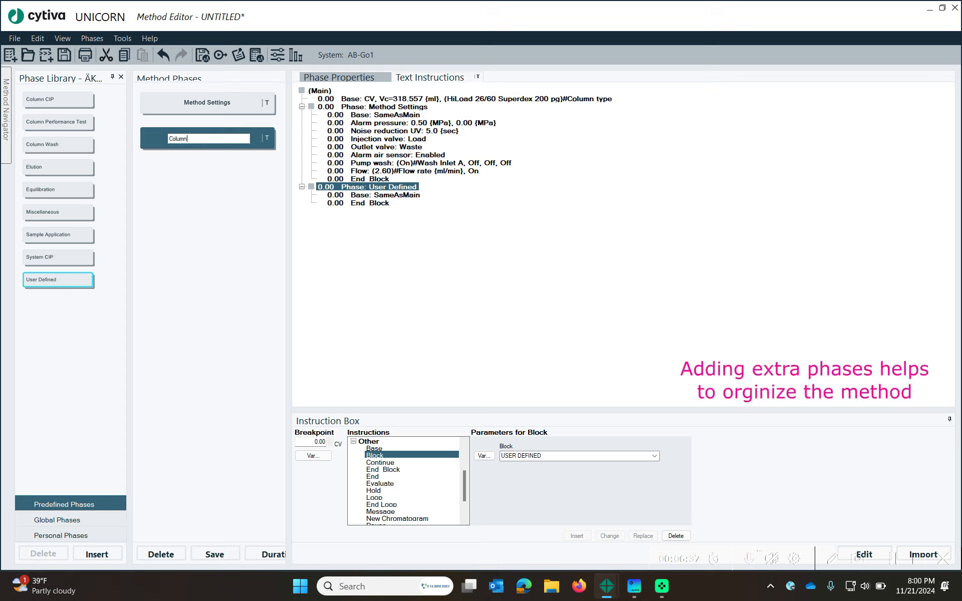
type(" Equilibration")
key("Return")
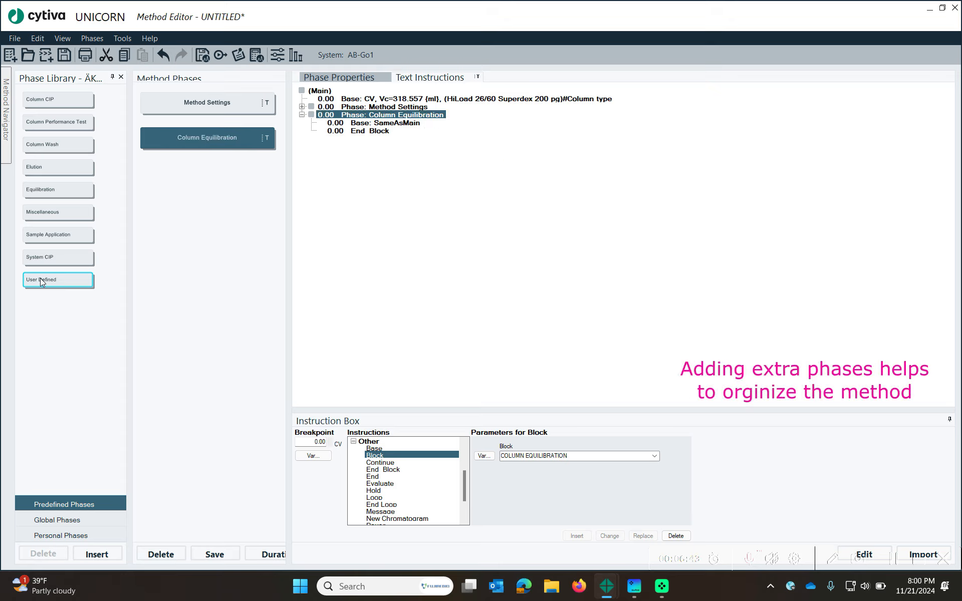
- Add two more User Defined phases below Column Equilibration, named Salt Injection and Run
left_click_drag(41, 281, 199, 183)
type("Salt Injection")
key("Return")
left_click_drag(41, 280, 180, 213)
type("Run")
left_click(200, 249)
left_click(249, 208)
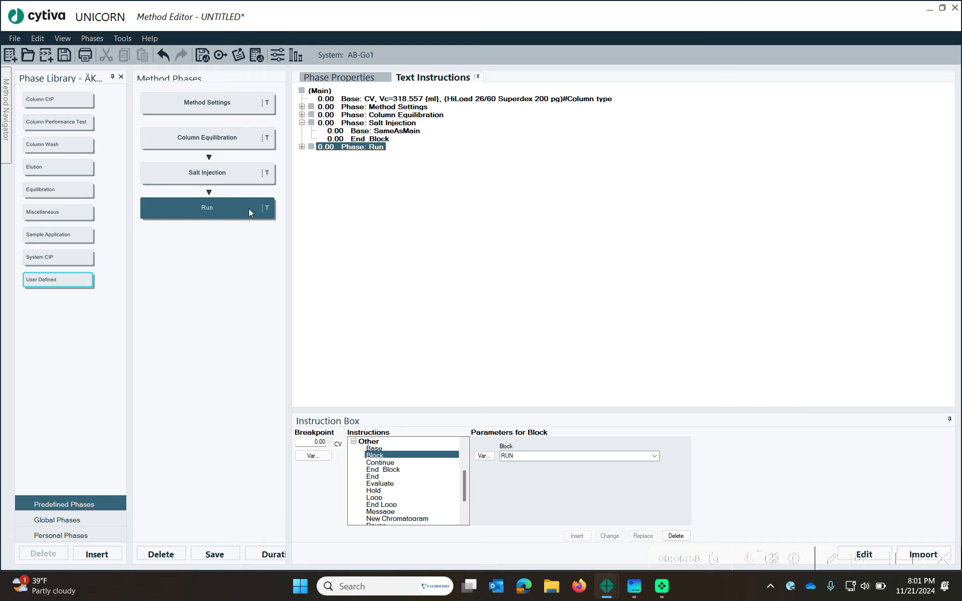
- Close the Phase Library and expand the Column Equilibration phase in the text instructions
left_click(120, 77)
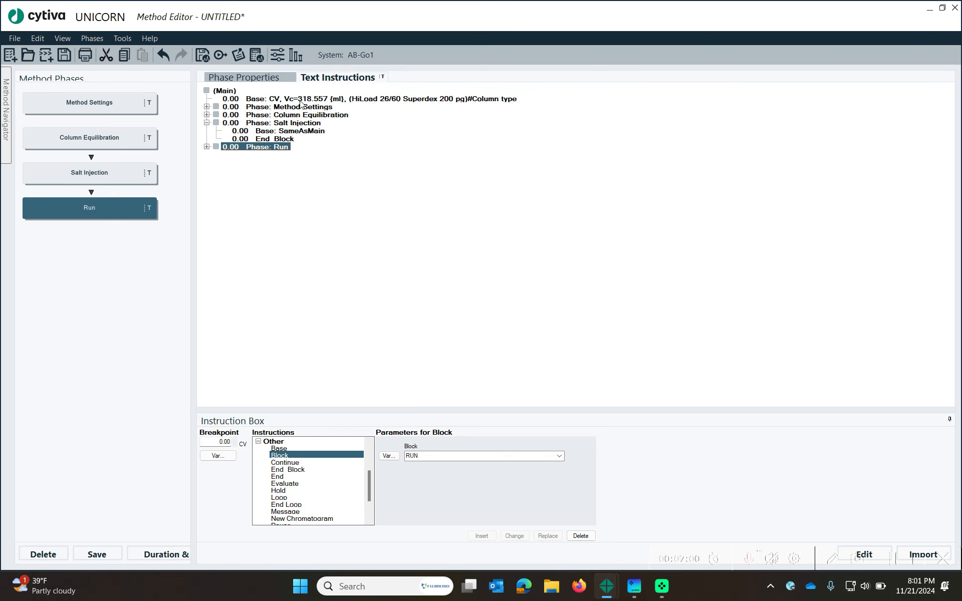
left_click(206, 114)
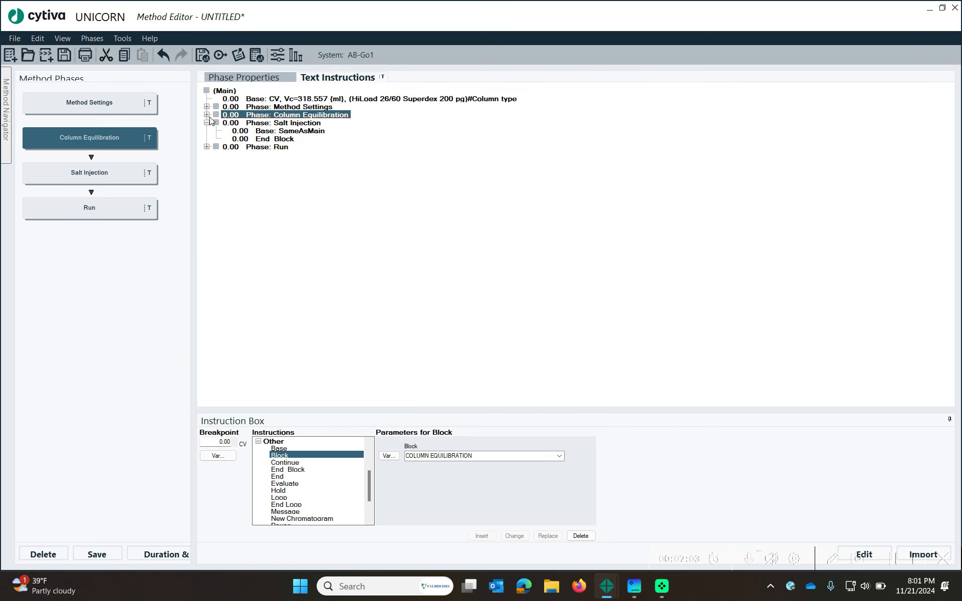
left_click(206, 115)
left_click(297, 123)
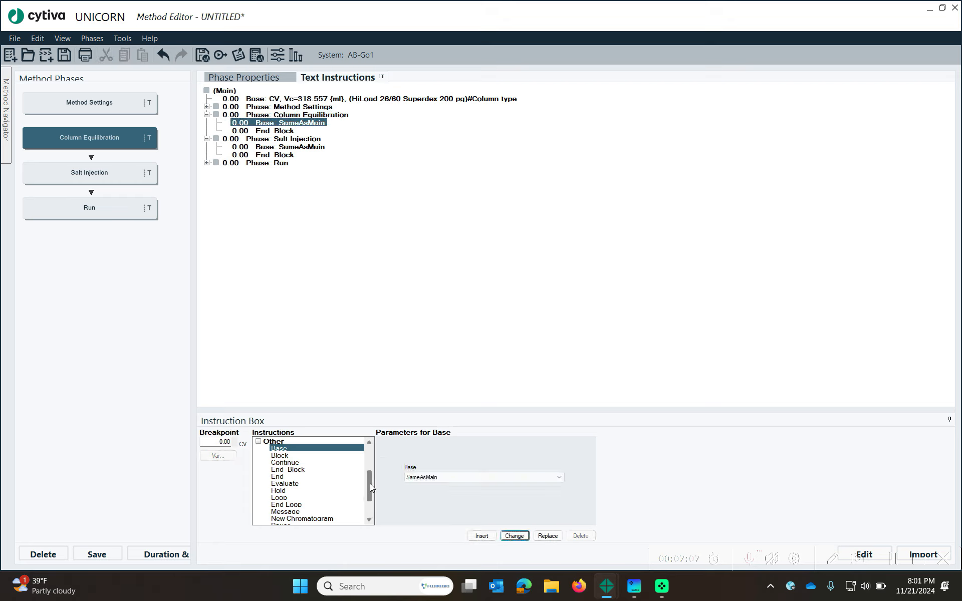
left_click_drag(369, 482, 375, 452)
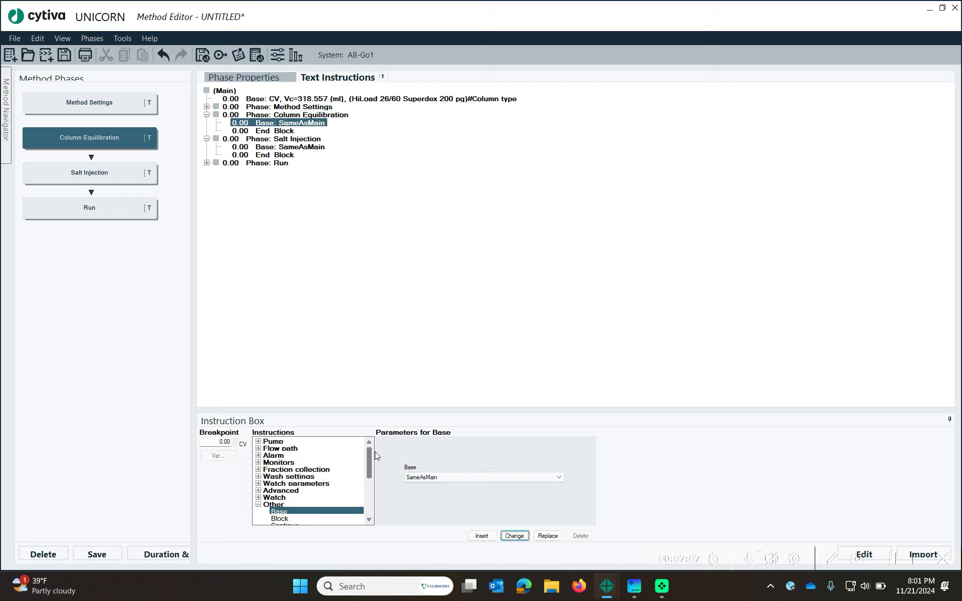
left_click(258, 505)
left_click(258, 448)
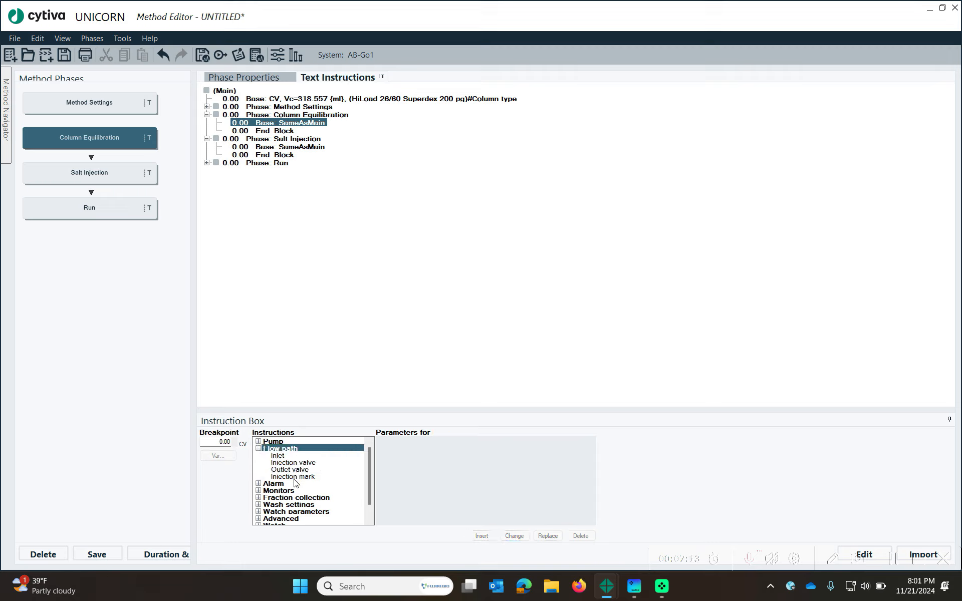
left_click(258, 448)
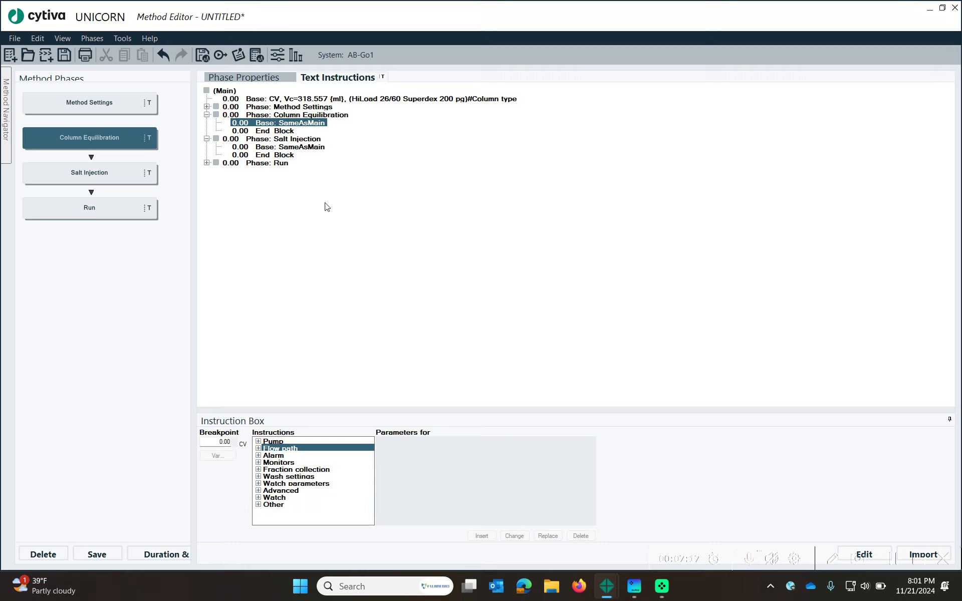
- Set the Column Equilibration phase's End_Block breakpoint to 1.00 CV, assign it to a new variable named Column Equilibration, and apply the change
left_click(267, 131)
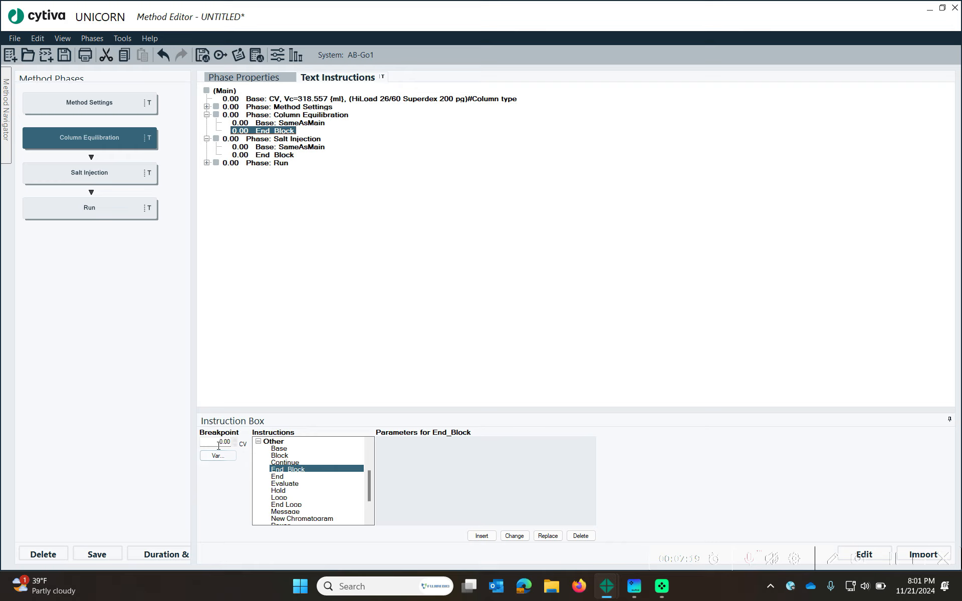
left_click_drag(220, 441, 261, 444)
type("1.0")
left_click(217, 457)
type("Column Equilibration")
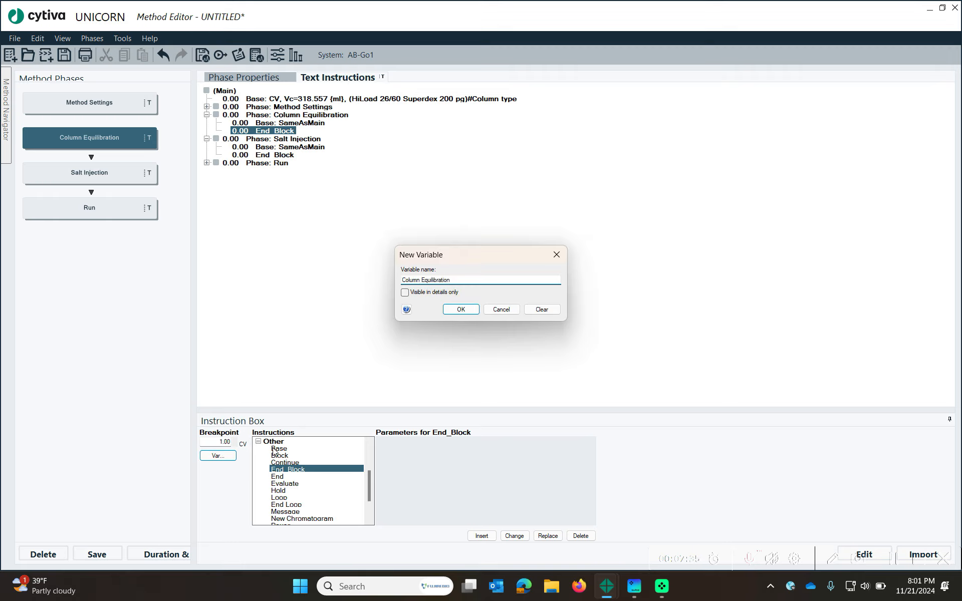
key("Return")
left_click(514, 536)
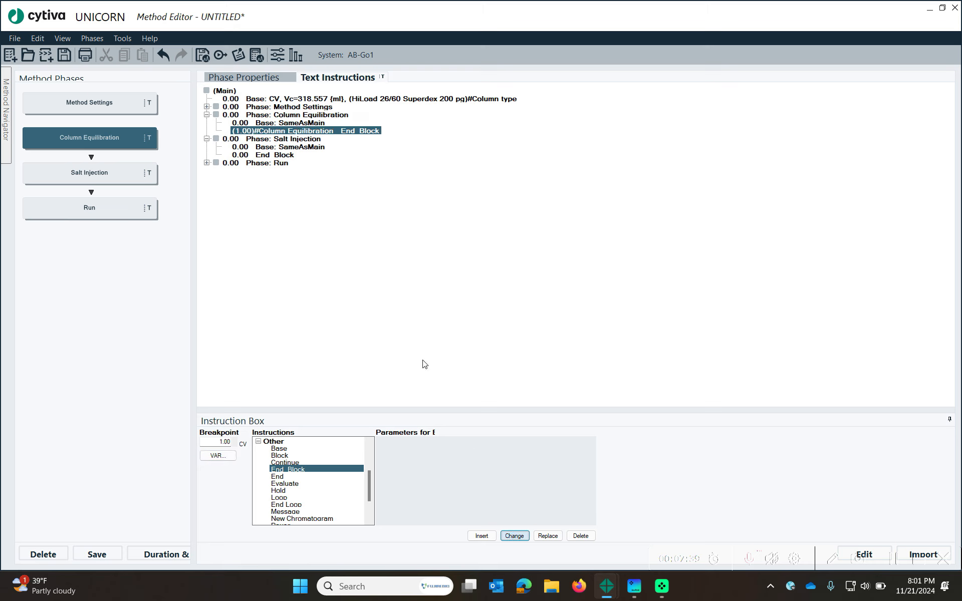
- Insert an Injection valve instruction with position Inject after the Base instruction of the Salt Injection phase
left_click(277, 142)
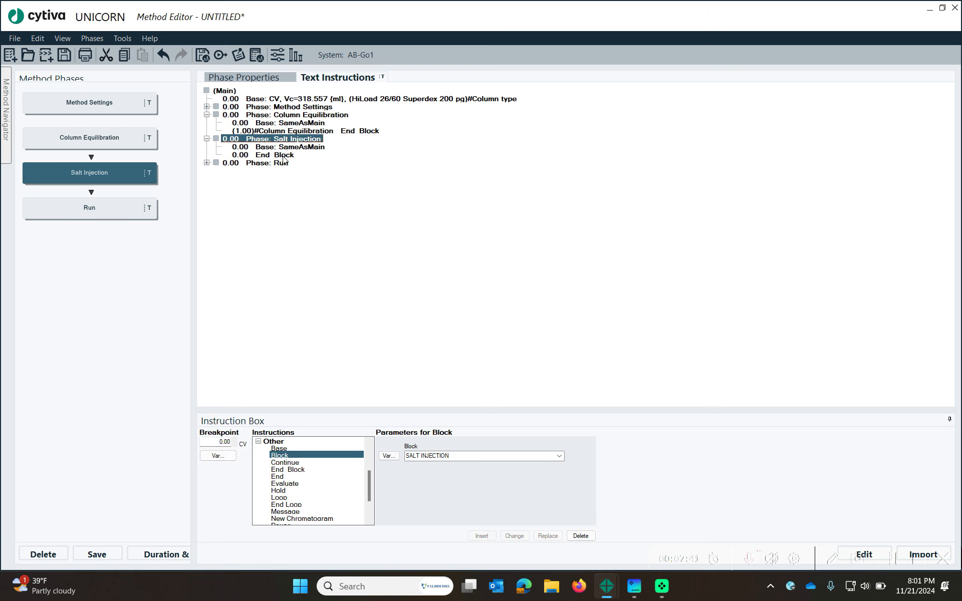
left_click(285, 147)
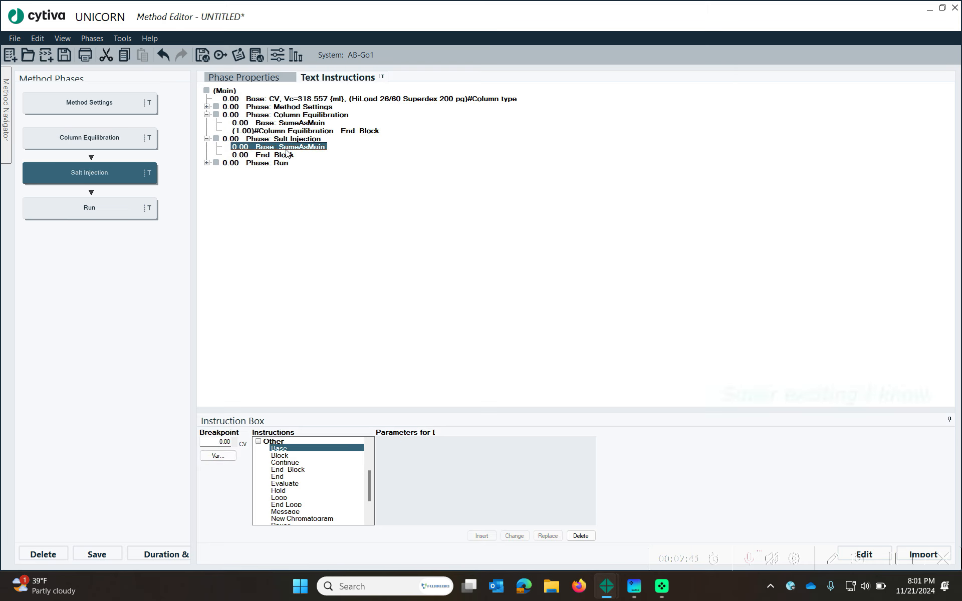
left_click(257, 442)
left_click(258, 448)
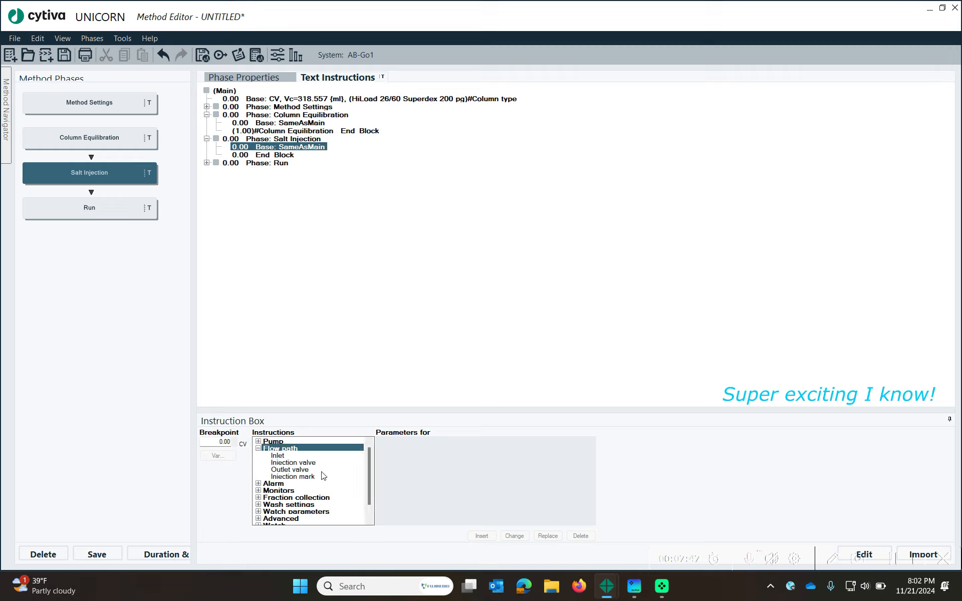
left_click(310, 463)
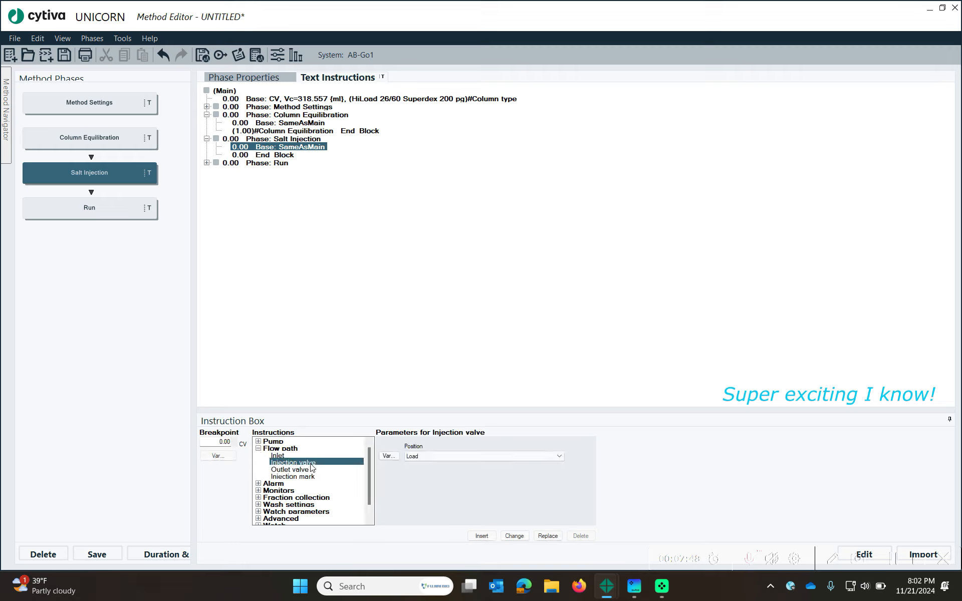
left_click(434, 457)
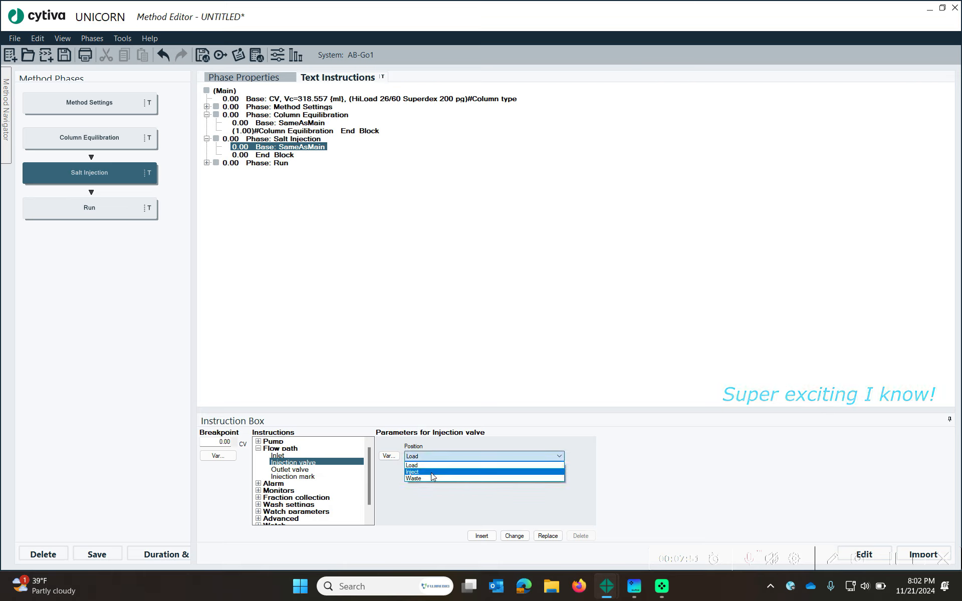
left_click(432, 472)
left_click(481, 535)
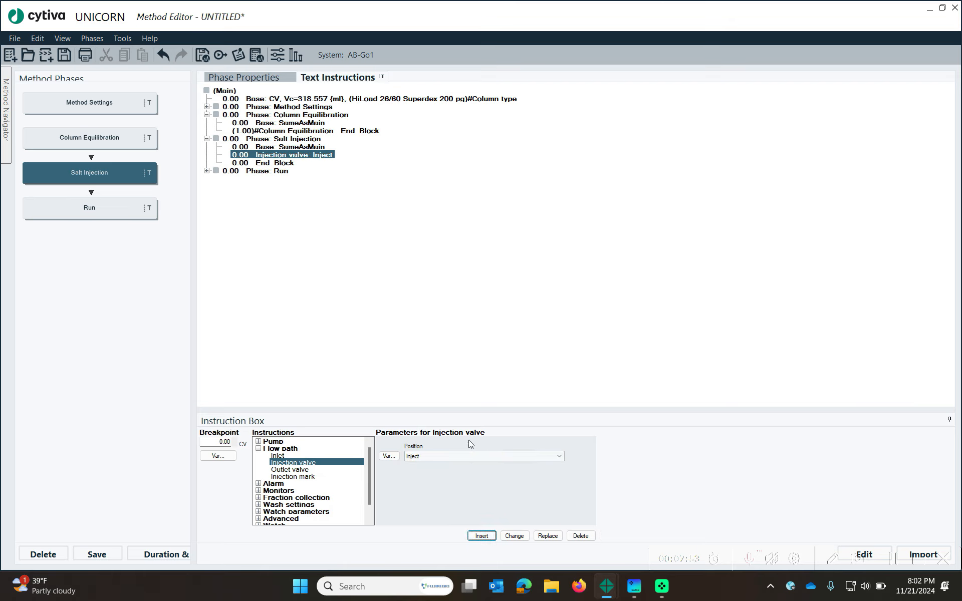
- Insert a second Injection valve instruction with position Load after the Inject instruction in the Salt Injection phase
left_click(462, 457)
left_click(462, 465)
left_click(484, 538)
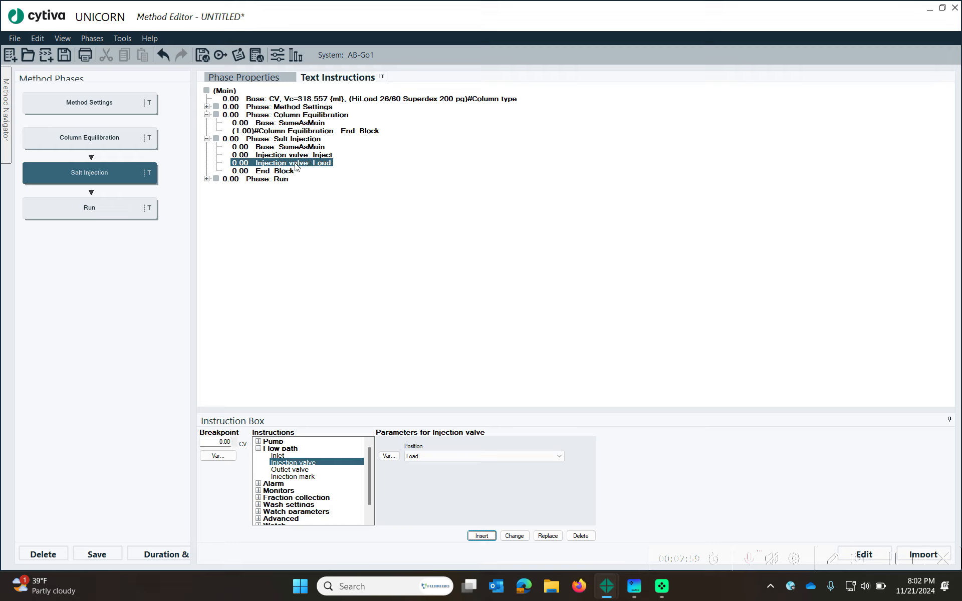
- Set the Injection valve Load instruction's breakpoint to 0.02 CV, assigned to a new variable named Injection Volumn % Column, and apply the change
left_click(302, 156)
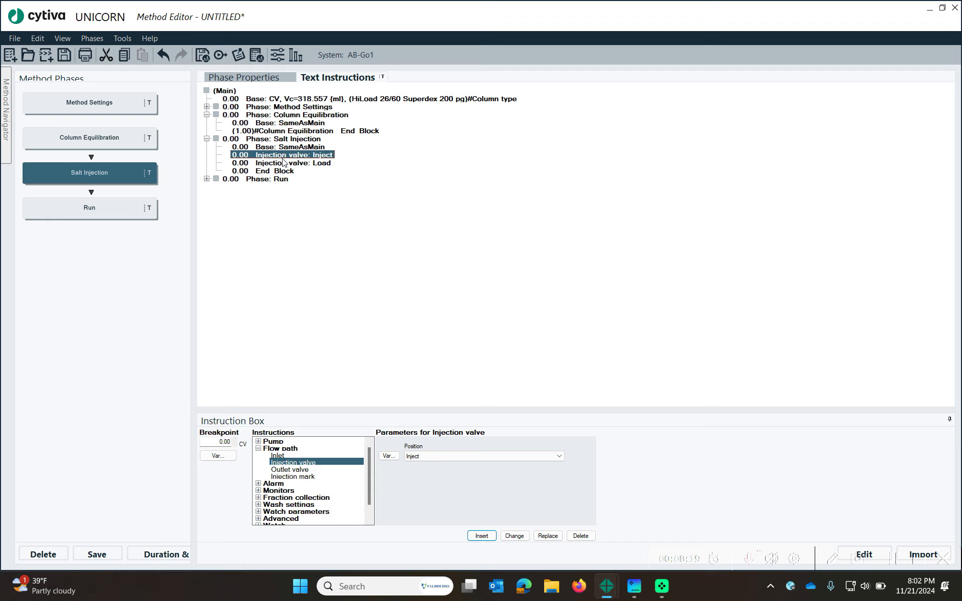
left_click(252, 163)
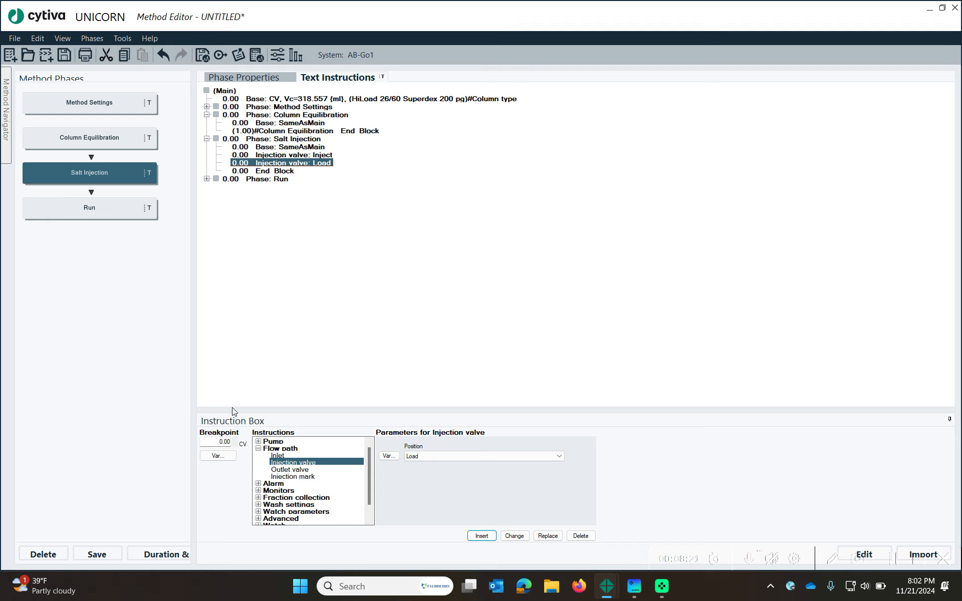
left_click(224, 442)
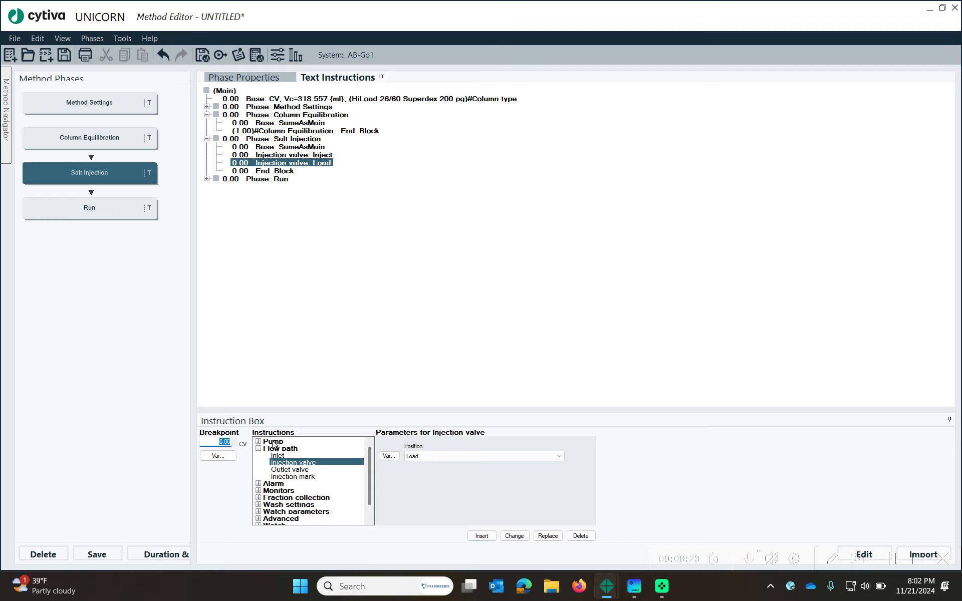
type("0")
left_click(218, 456)
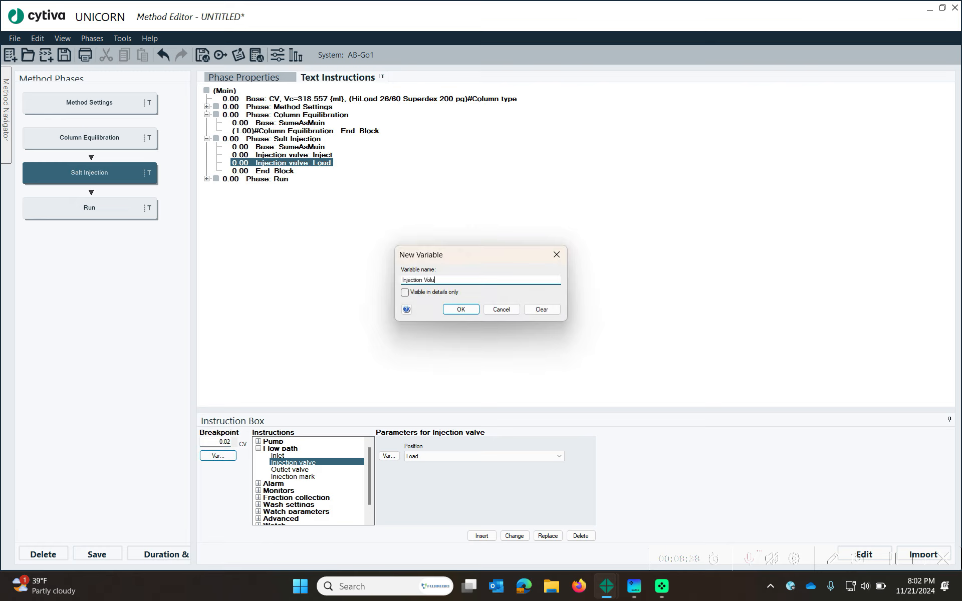
left_click(461, 309)
left_click(515, 535)
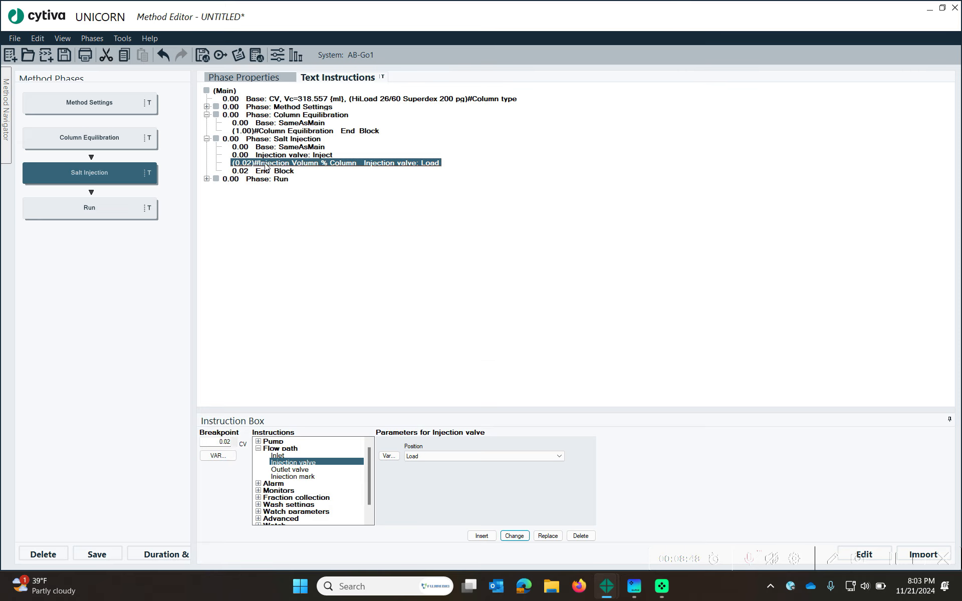
- Review the Salt Injection phase's valve and End_Block instructions along with the method's main Base instruction
left_click(298, 149)
left_click(286, 155)
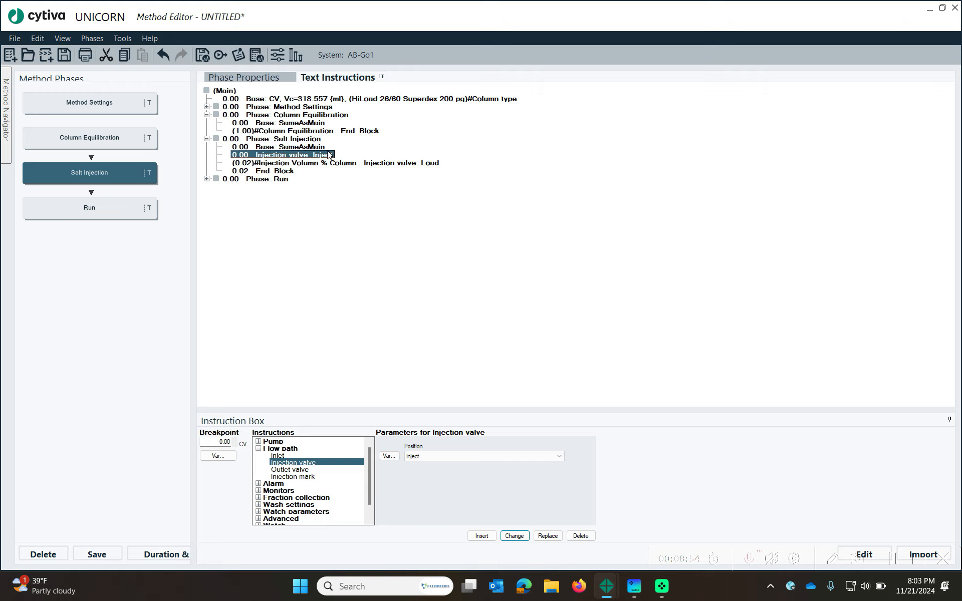
left_click(244, 163)
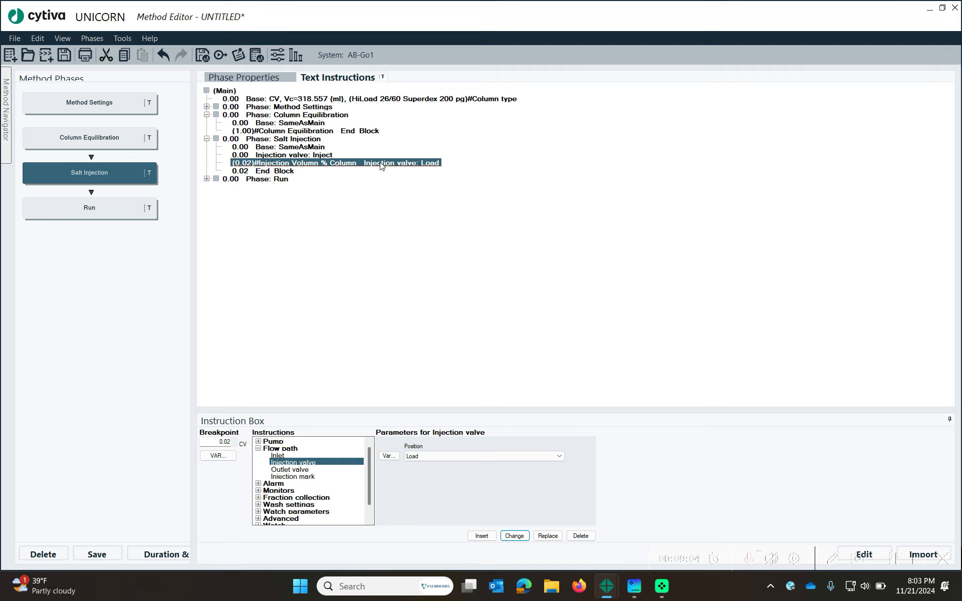
left_click(413, 173)
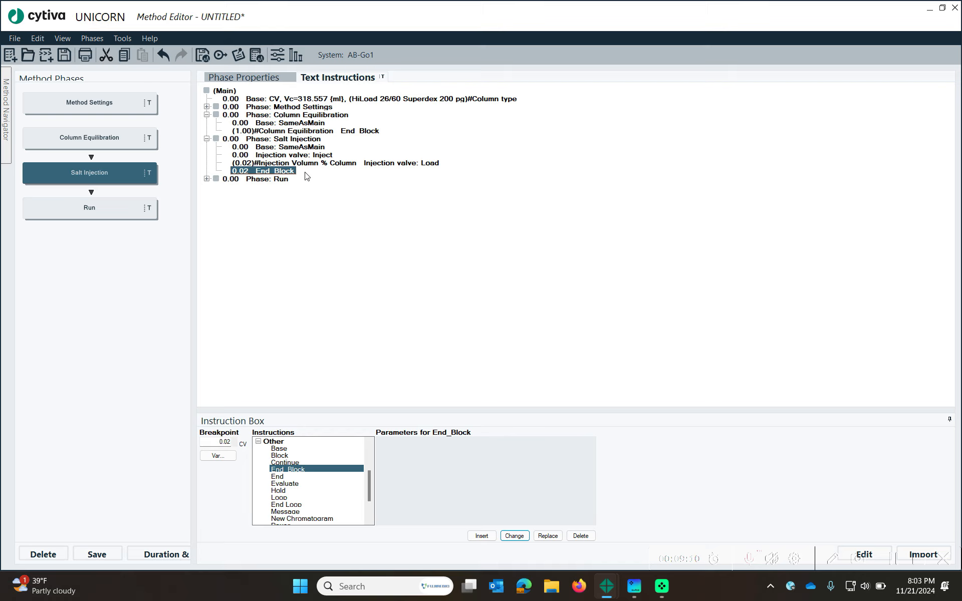
left_click(300, 163)
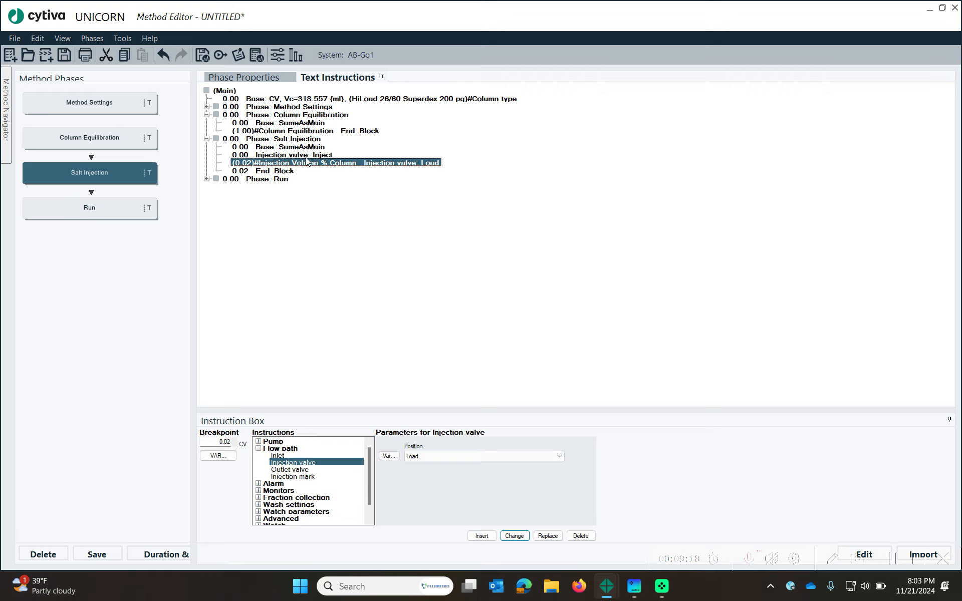
left_click(314, 100)
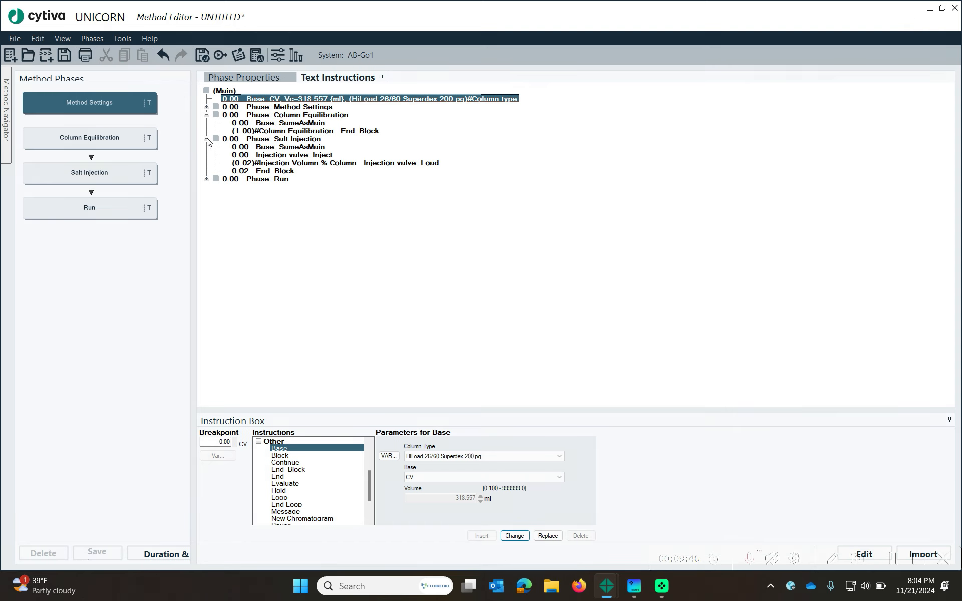
- Set the Run phase's End_Block breakpoint to 1.5 CV, assigned to a new variable named Length of Run, and apply the change
left_click(207, 180)
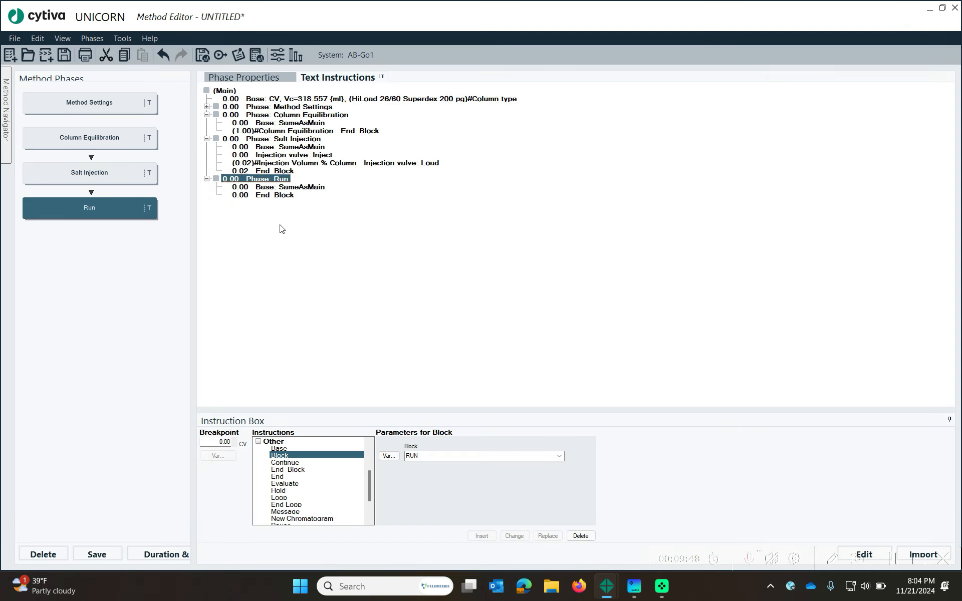
left_click(288, 195)
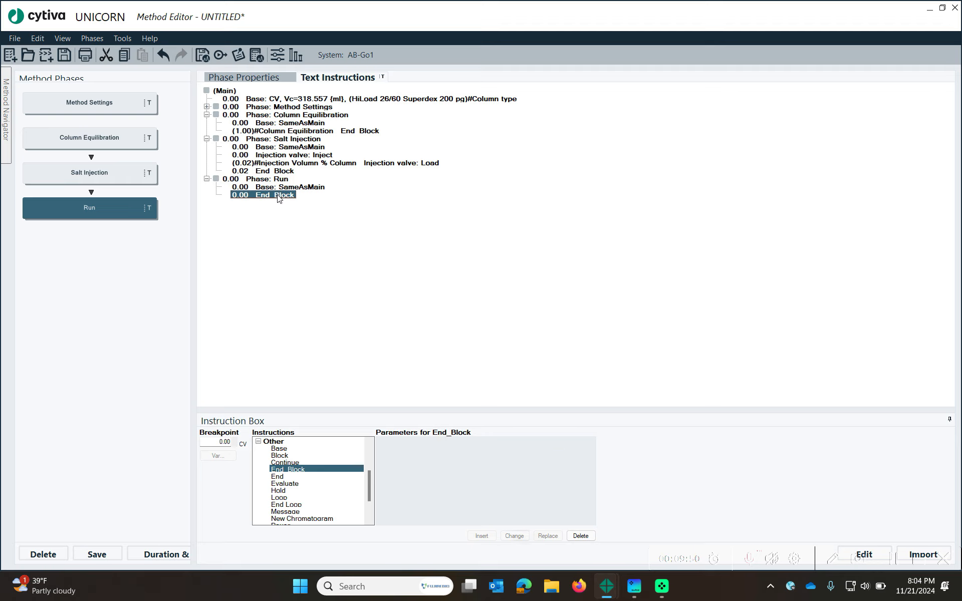
left_click(208, 441)
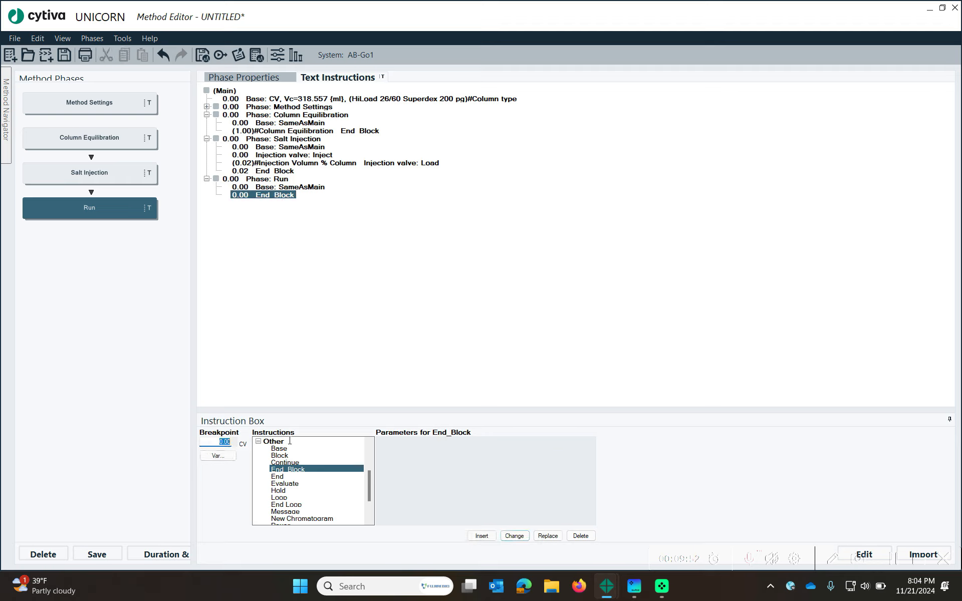
type("1.5")
left_click(218, 455)
type("Length of Run")
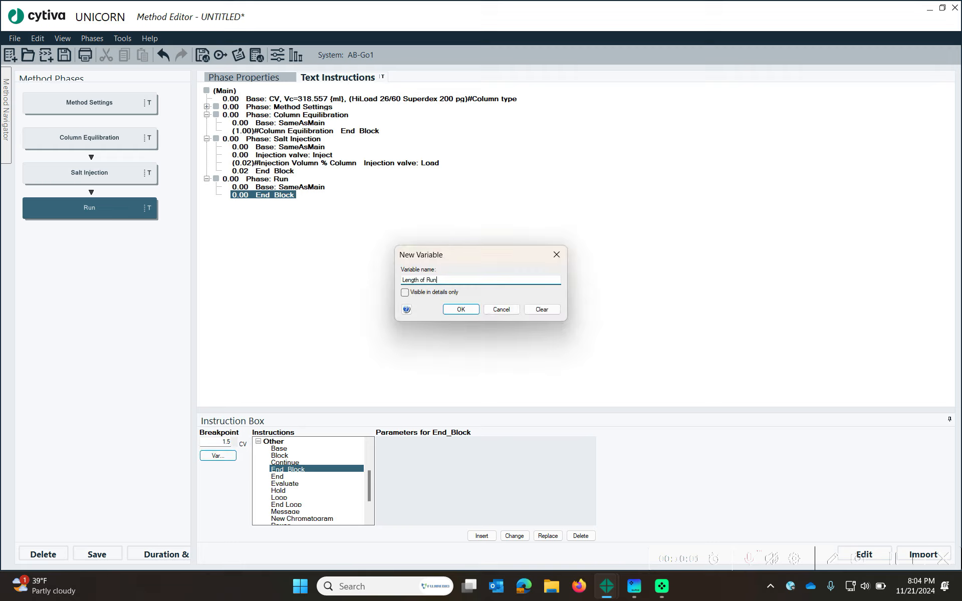
left_click(449, 309)
left_click(507, 536)
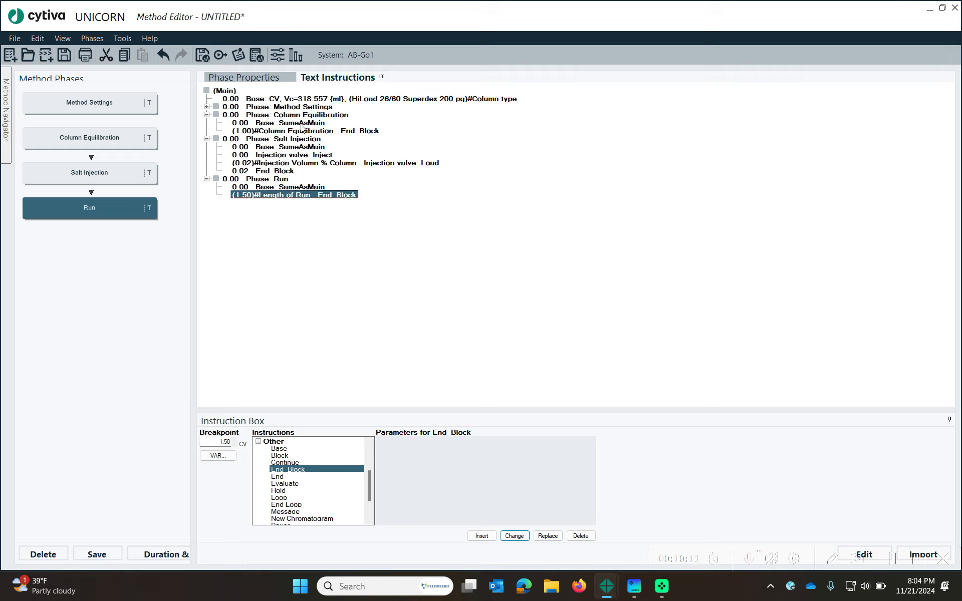
- Save the method as Go Plates in the Training/Examples folder for system AB-Go1
left_click(65, 55)
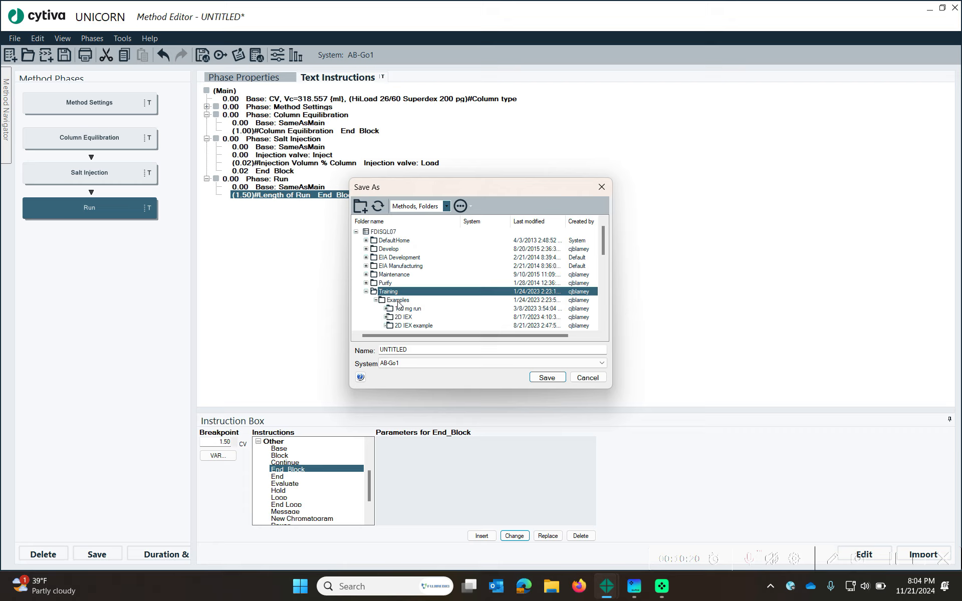
left_click(428, 351)
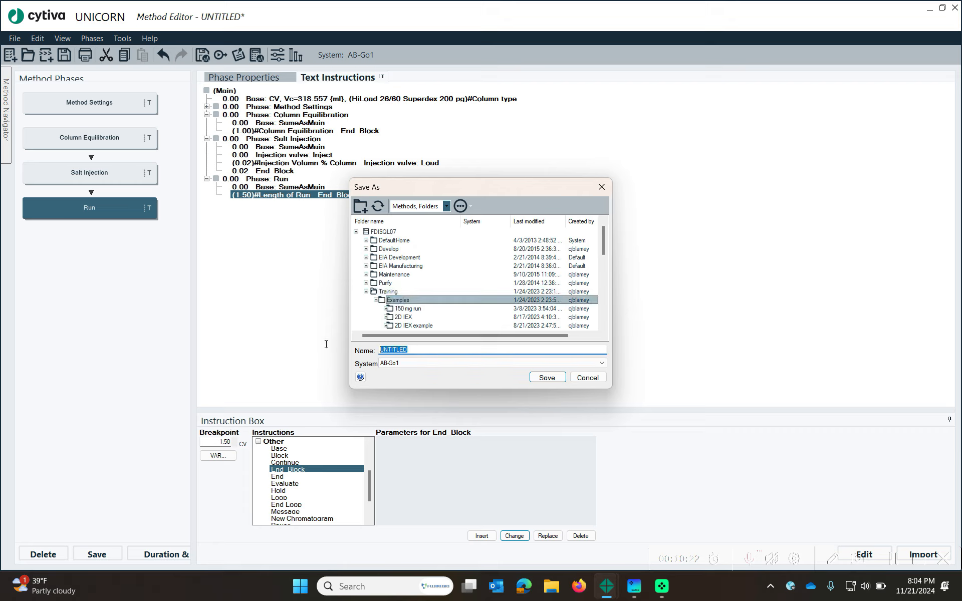
type("Go Plates")
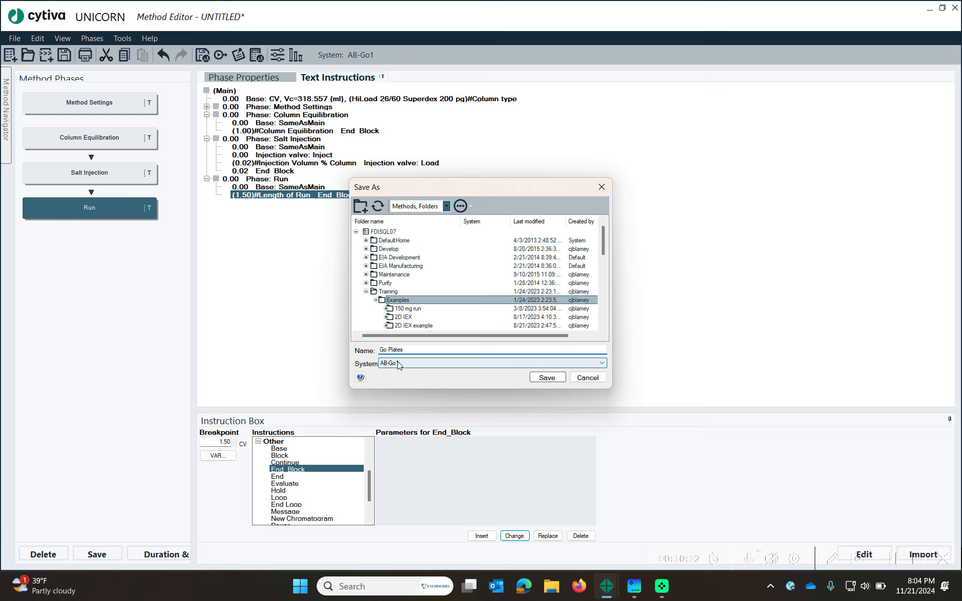
left_click(546, 377)
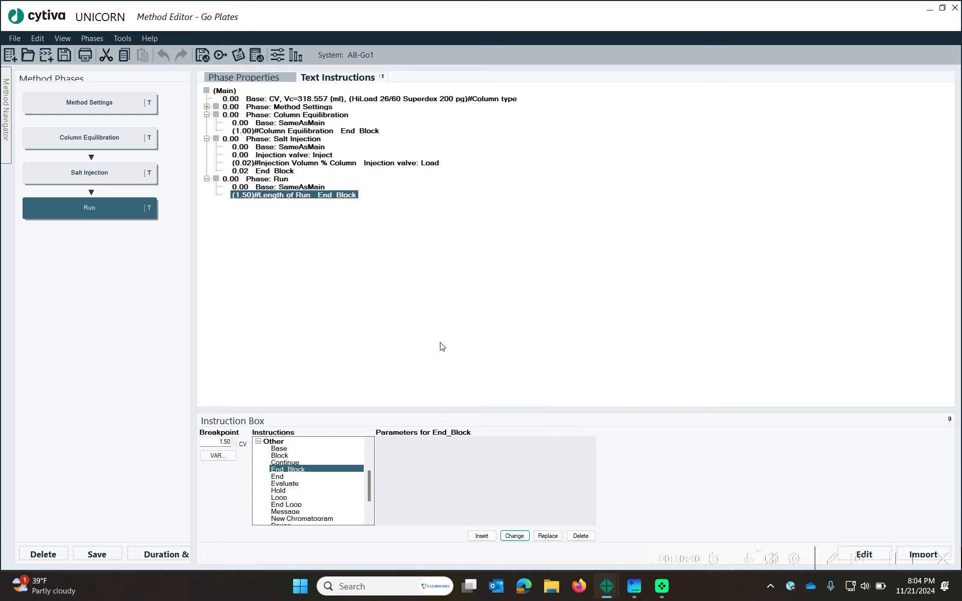
- Set the method's result location to the /Training/Examples folder
left_click(202, 56)
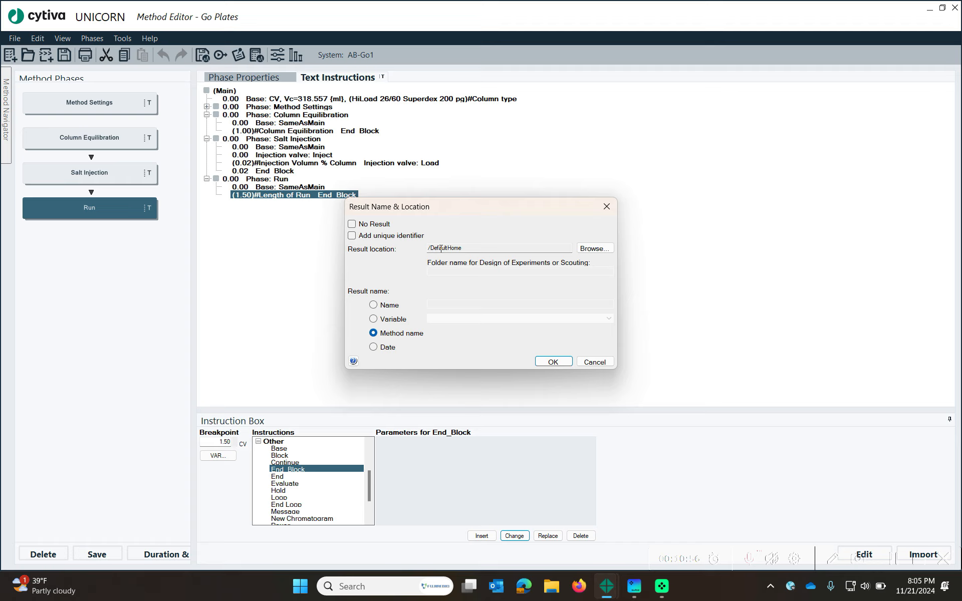
left_click(598, 249)
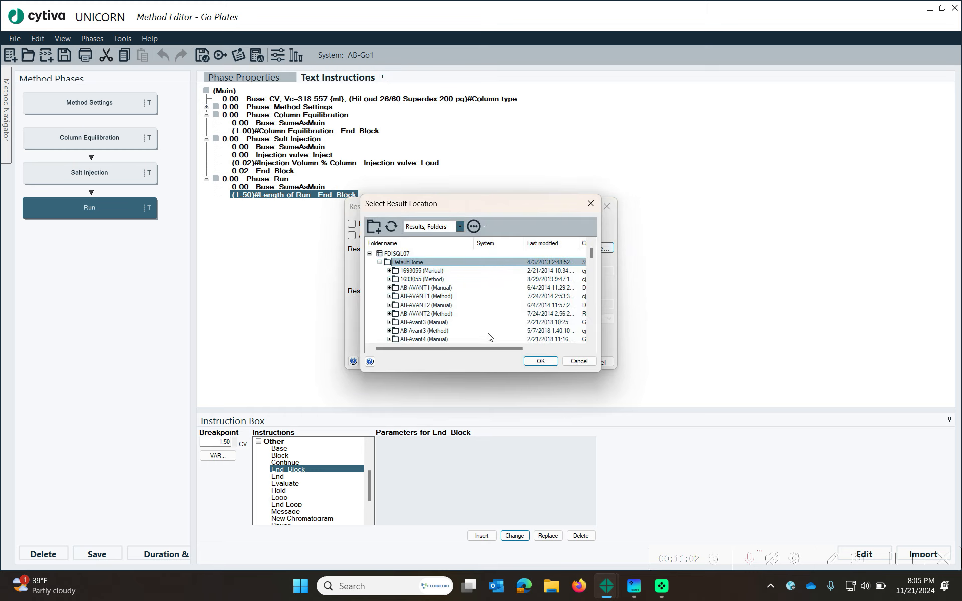
double_click(420, 316)
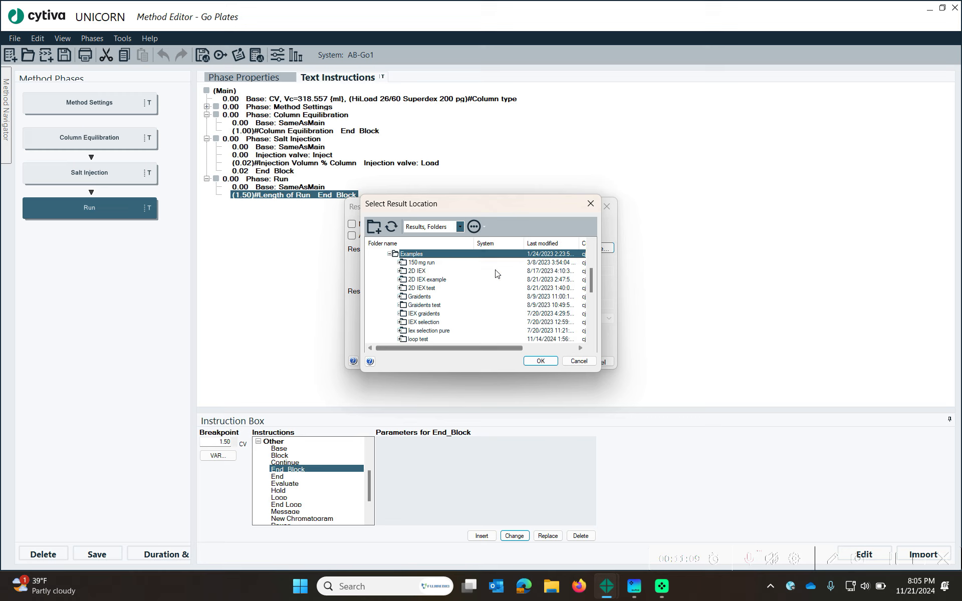
left_click_drag(500, 204, 506, 293)
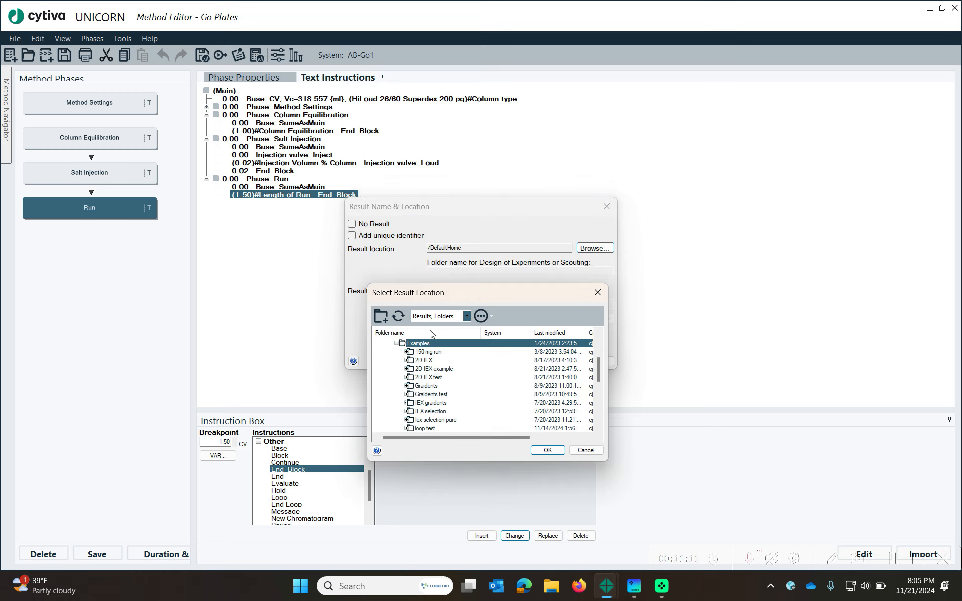
left_click(547, 450)
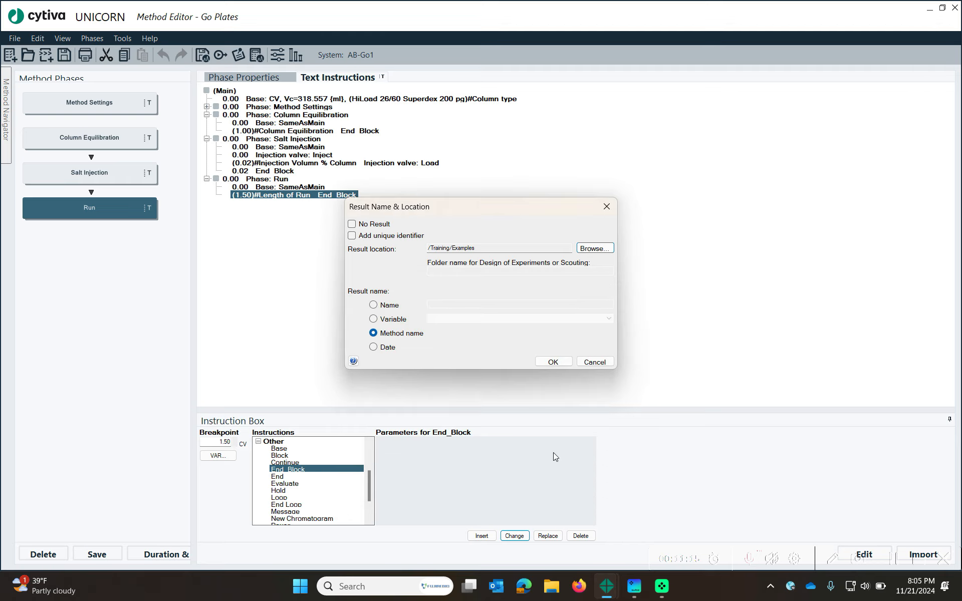
left_click(542, 362)
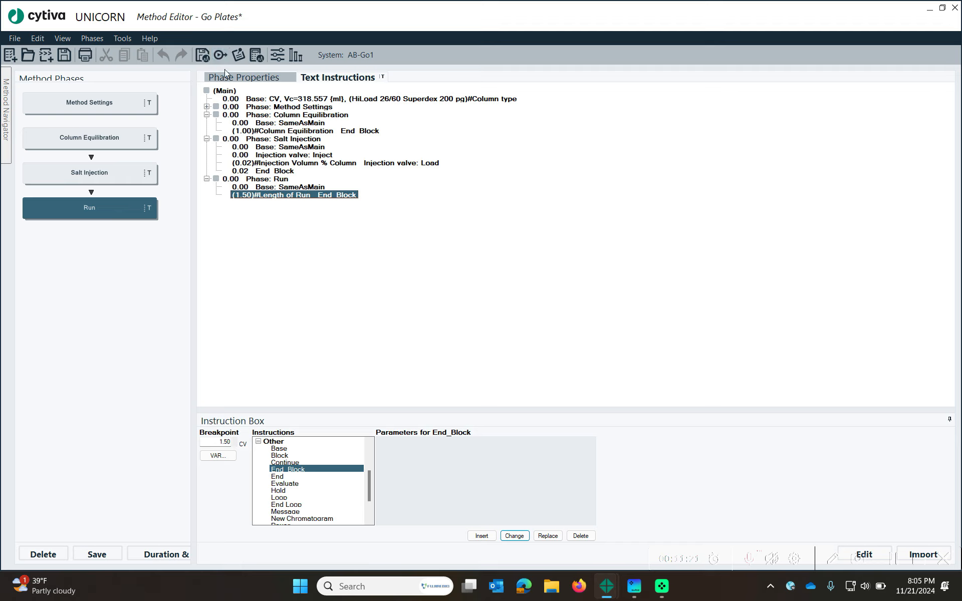
- Configure the start protocol to display the Variable List and stop displaying Fraction Collector F9-T
left_click(217, 56)
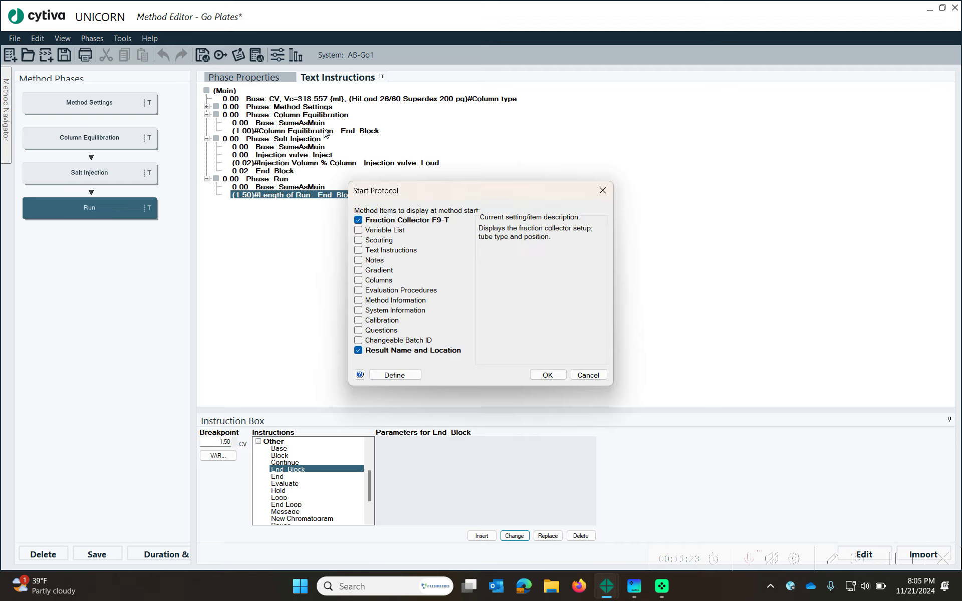
left_click(358, 231)
left_click(358, 221)
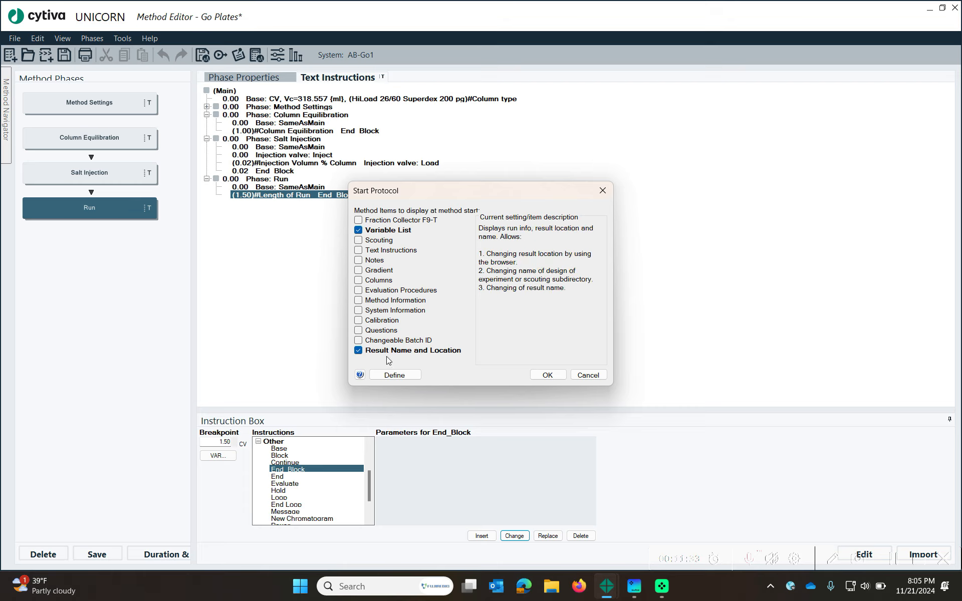
left_click(544, 379)
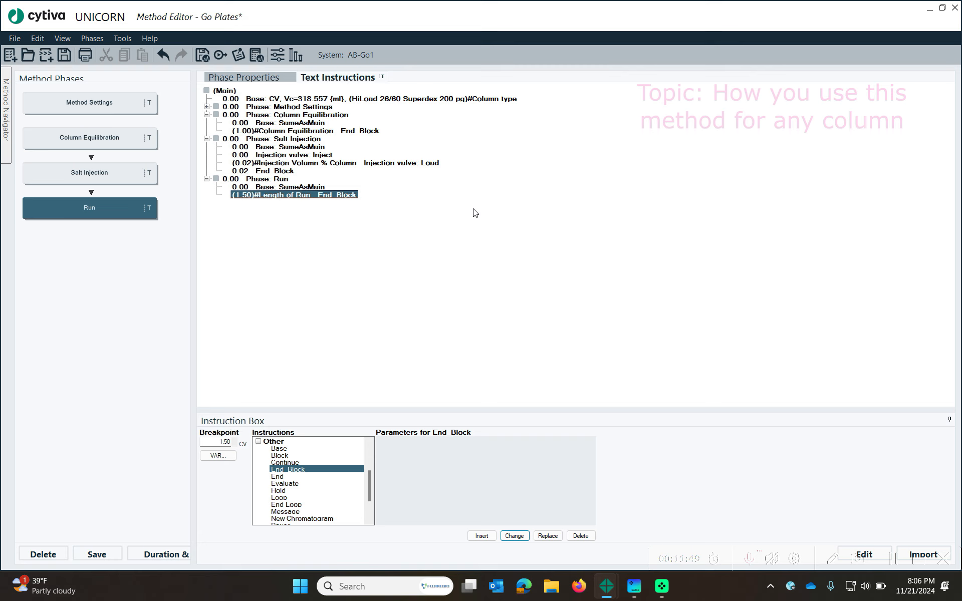
- Examine the column types available for the method's main Base instruction
left_click(365, 100)
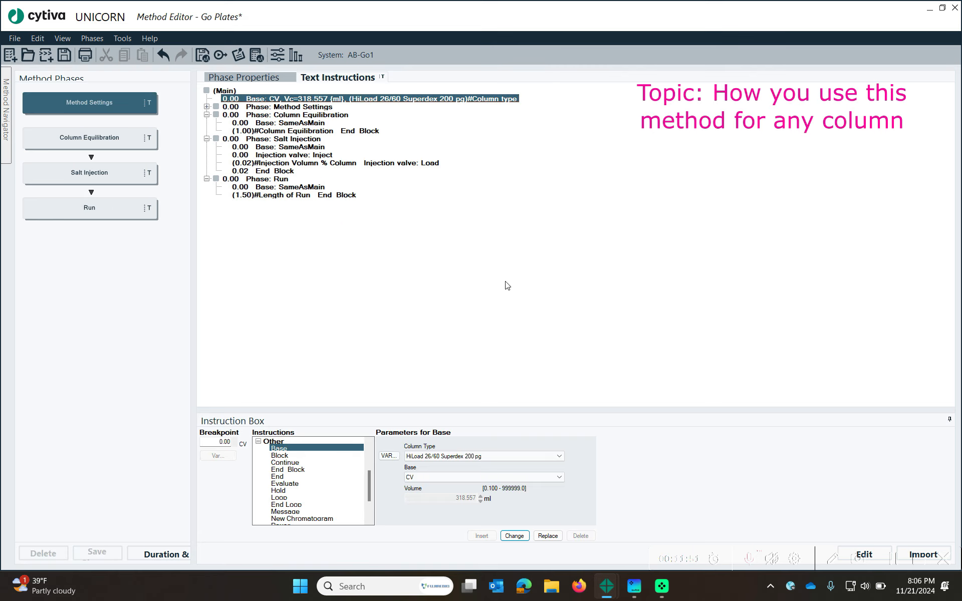
left_click(559, 457)
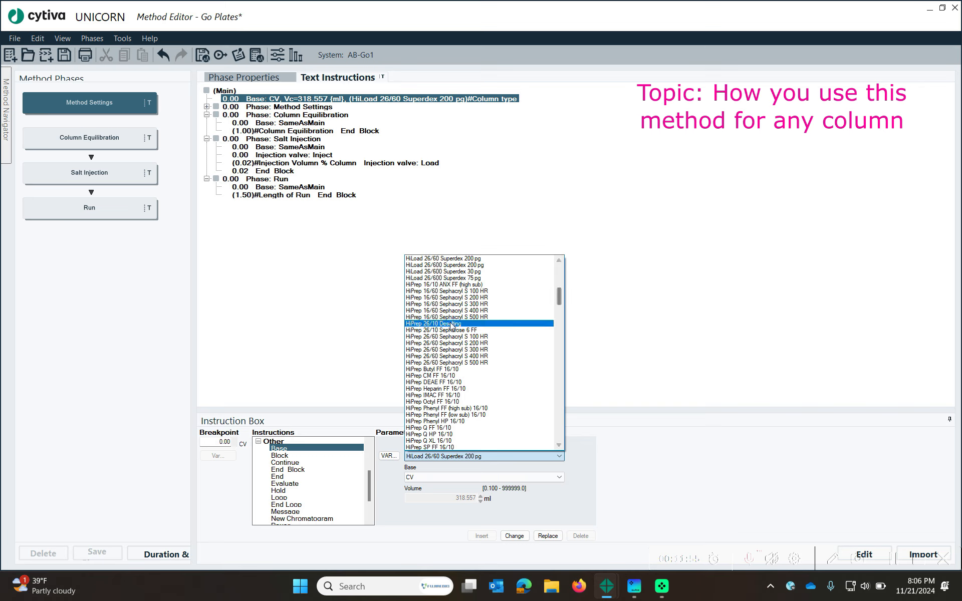
left_click(621, 305)
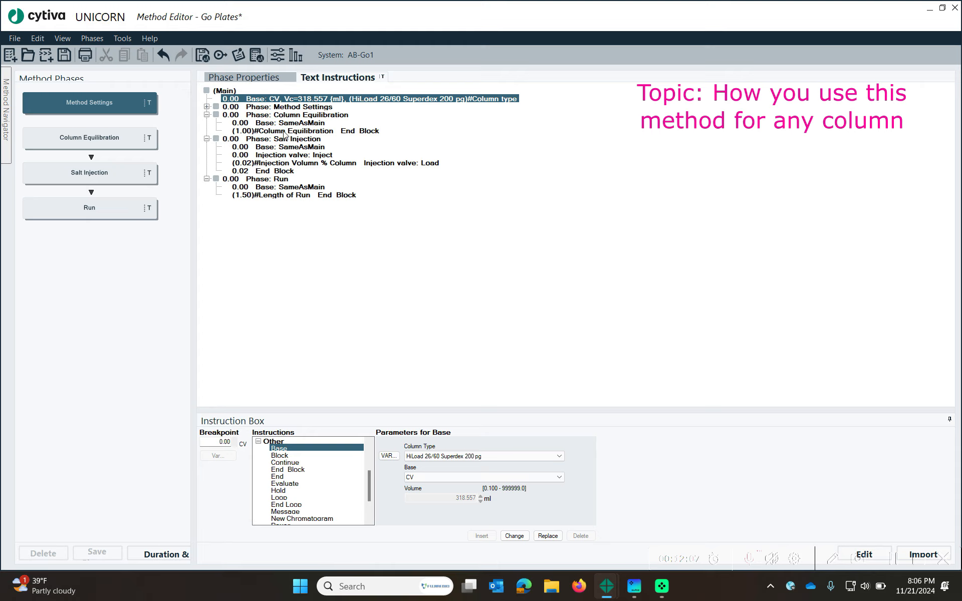
- Examine the run parameters and the hardware diameter and bed height details needed to define a new column type, without creating one
left_click(122, 38)
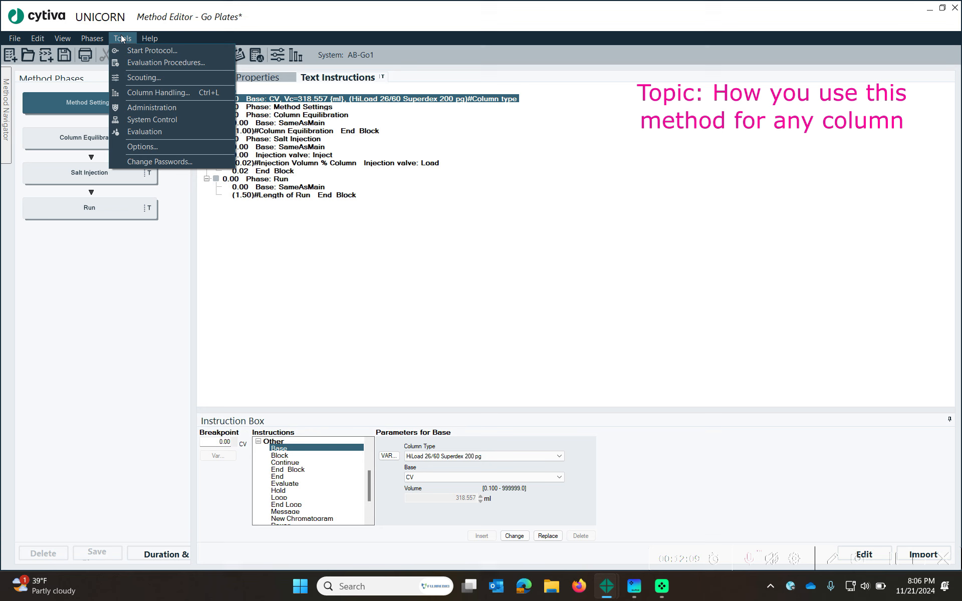
left_click(156, 93)
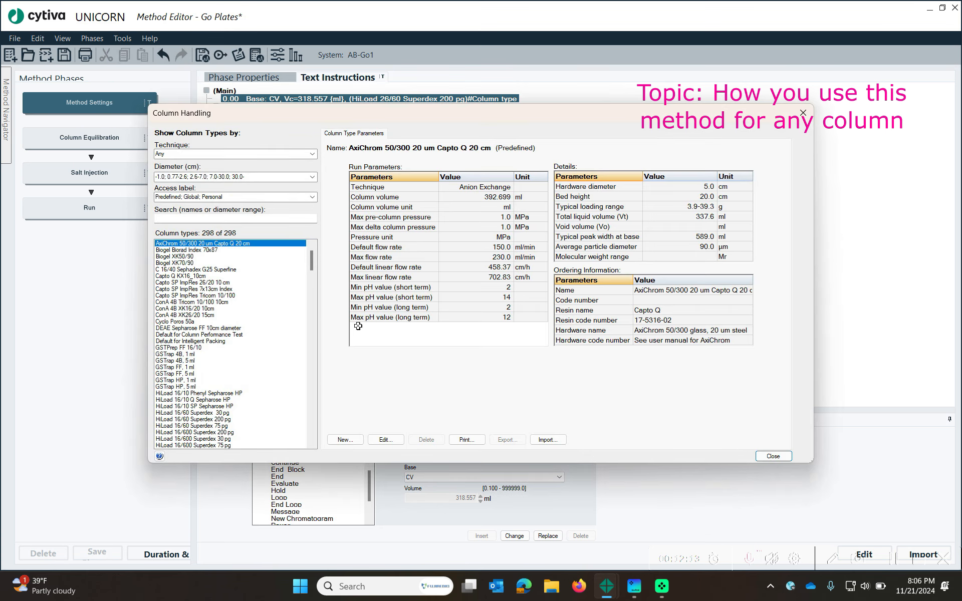
left_click(344, 440)
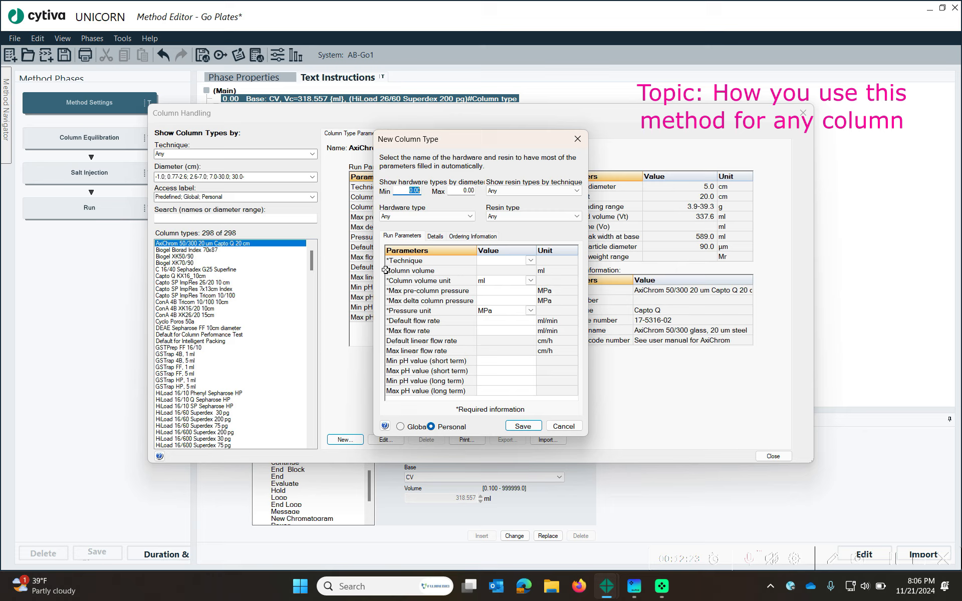
left_click(435, 238)
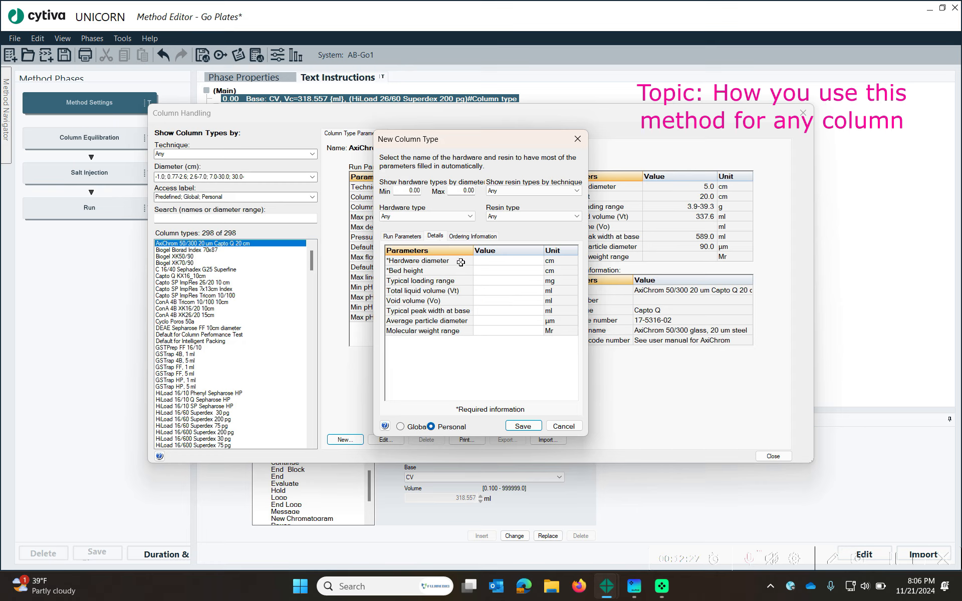
left_click(433, 262)
left_click(432, 270)
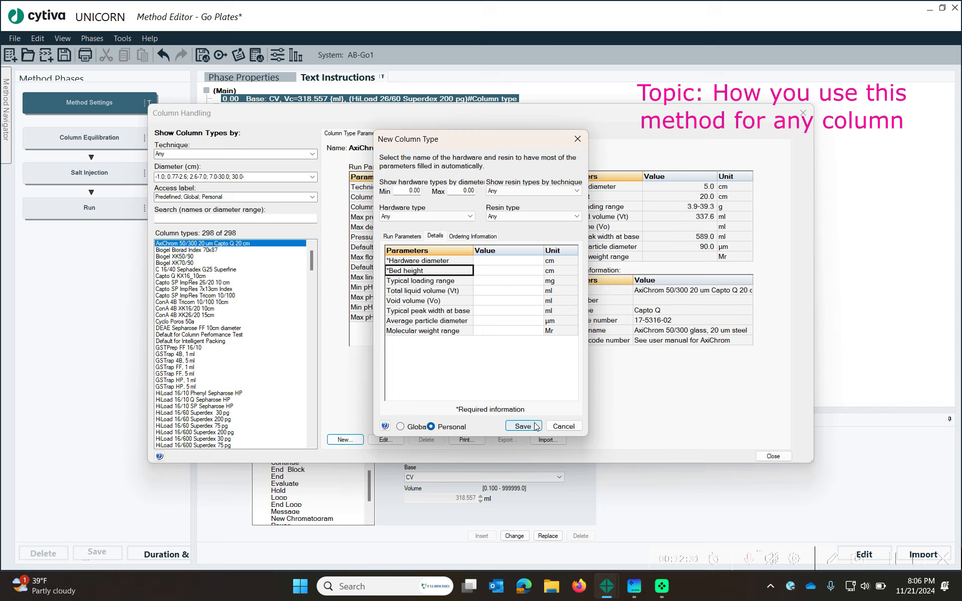
left_click(562, 426)
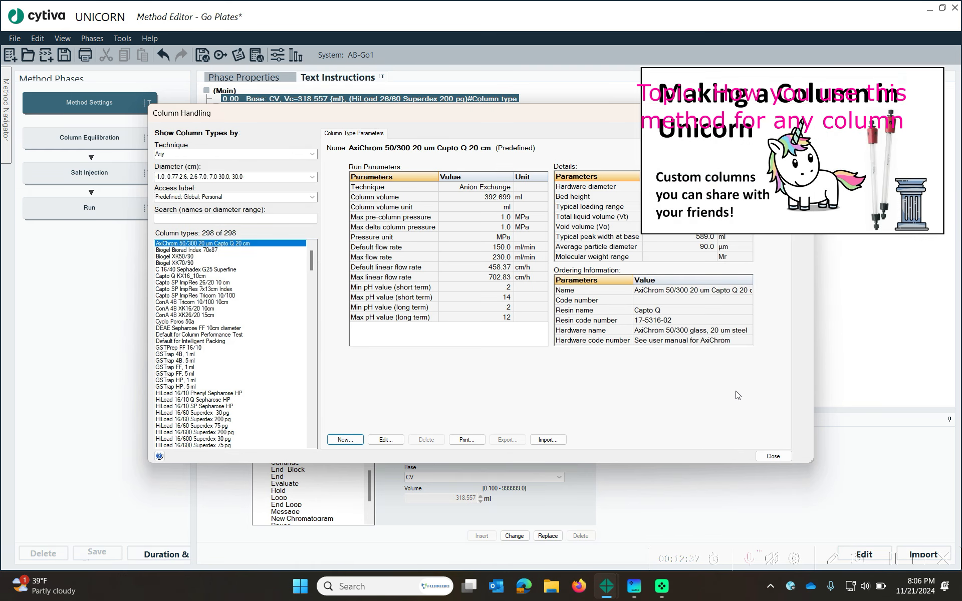
left_click(777, 457)
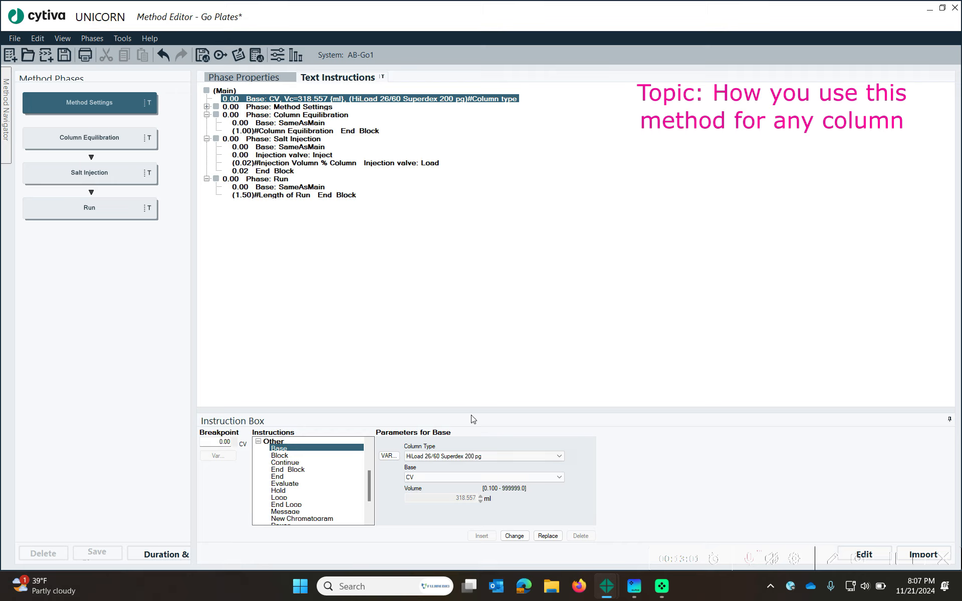
- Change the main Base instruction's column type to HiPrep 16/60 Sephacryl S 300 HR and accept the default flow rate of 0.50 ml/min
left_click(518, 458)
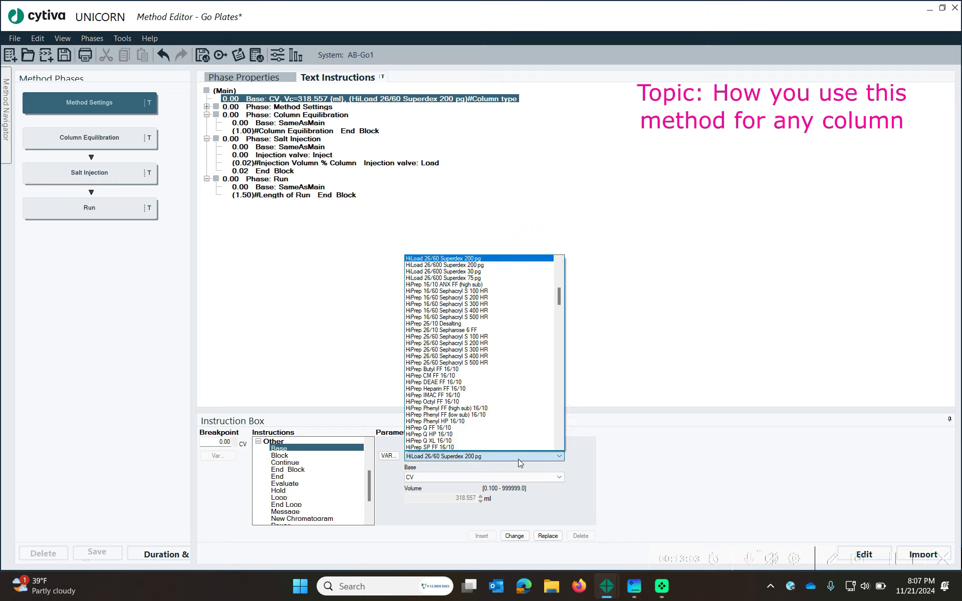
left_click(458, 304)
left_click(513, 536)
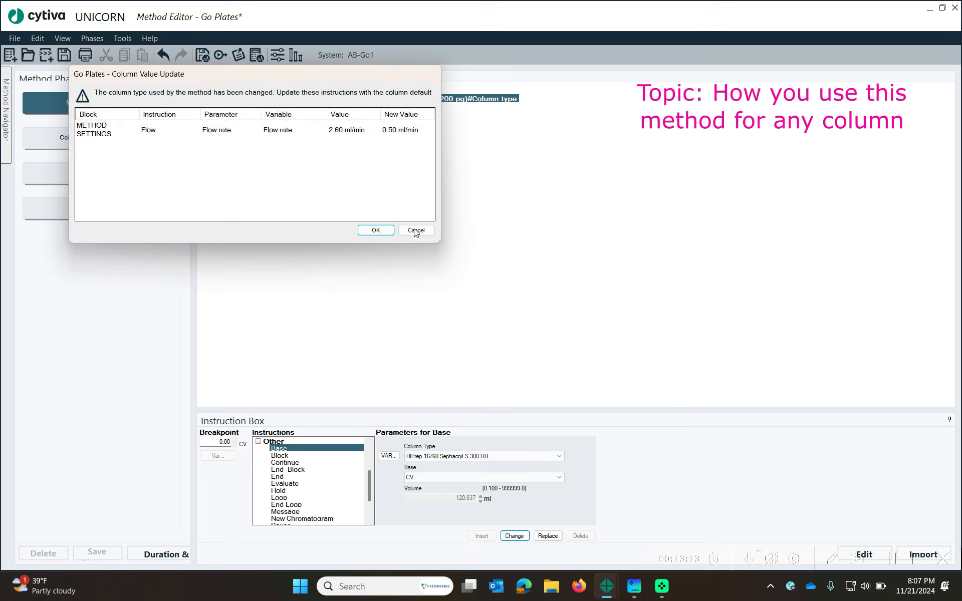
left_click_drag(326, 79, 565, 220)
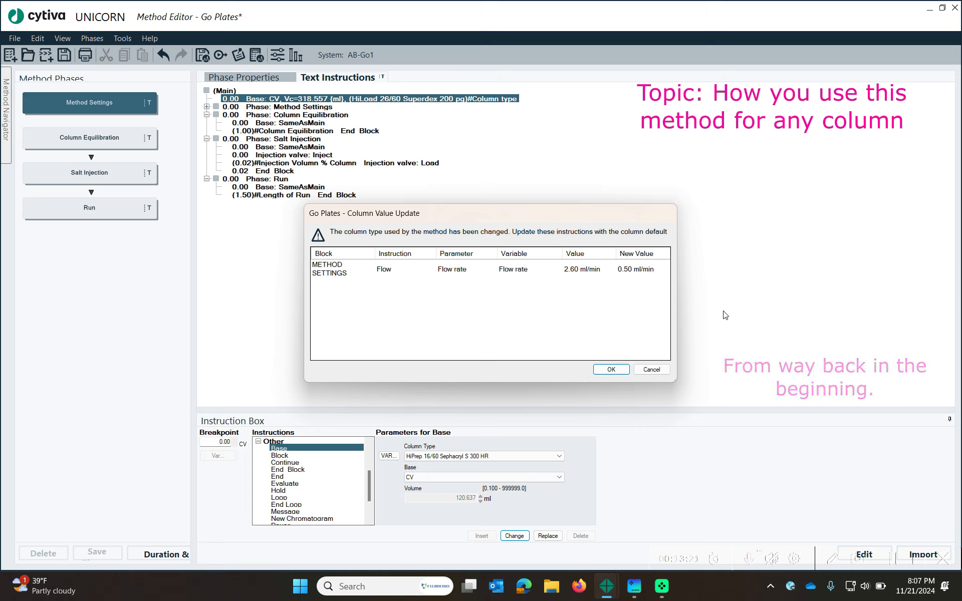
left_click(611, 369)
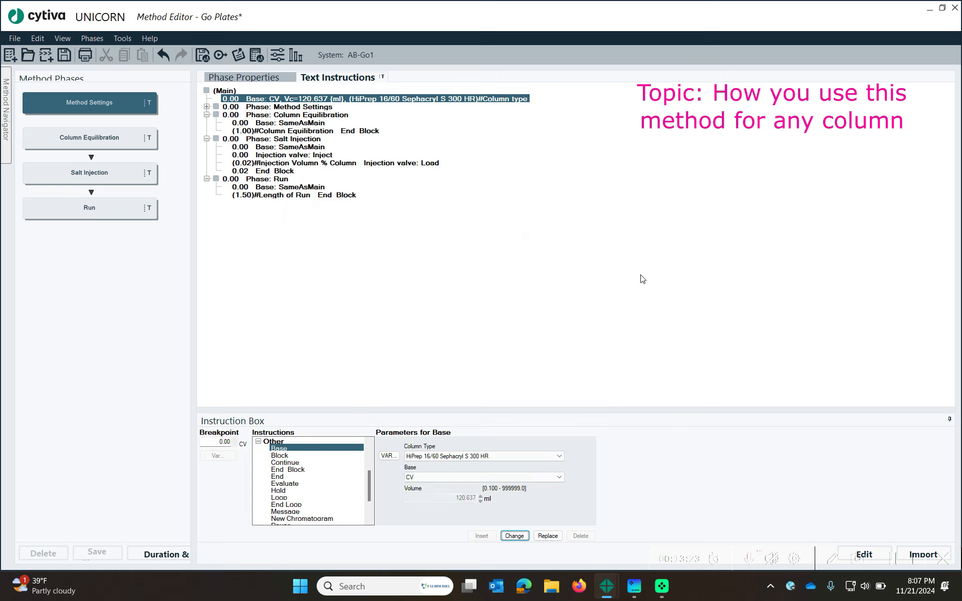
left_click(311, 107)
left_click(329, 99)
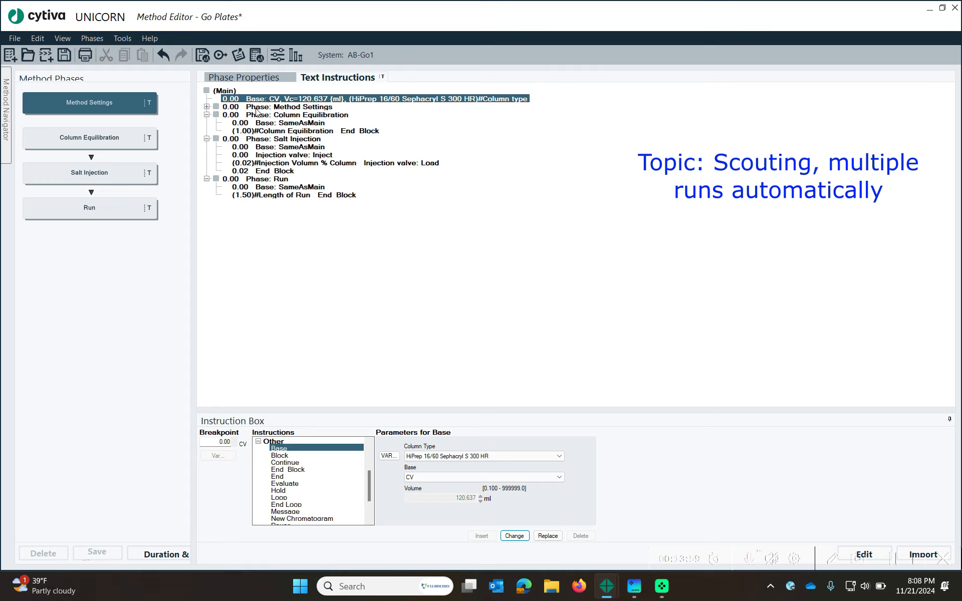
- Start a scouting scheme using Column Equilibration, Column type, Flow rate, Injection Volumn % Column, Length of Run and Wash Inlet A as variables
left_click(274, 56)
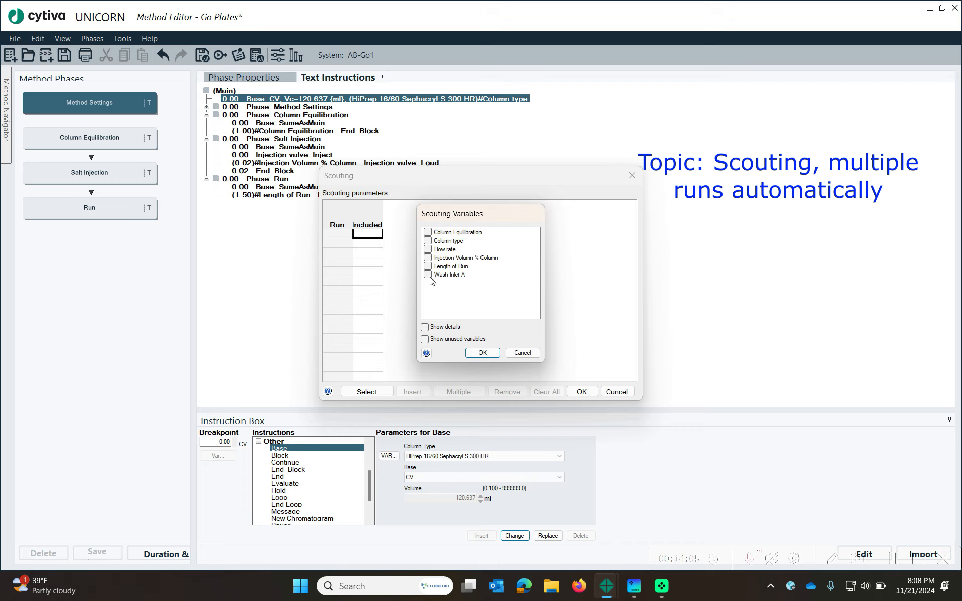
left_click(428, 232)
left_click(428, 241)
left_click(428, 249)
left_click(428, 257)
left_click(428, 266)
left_click(428, 274)
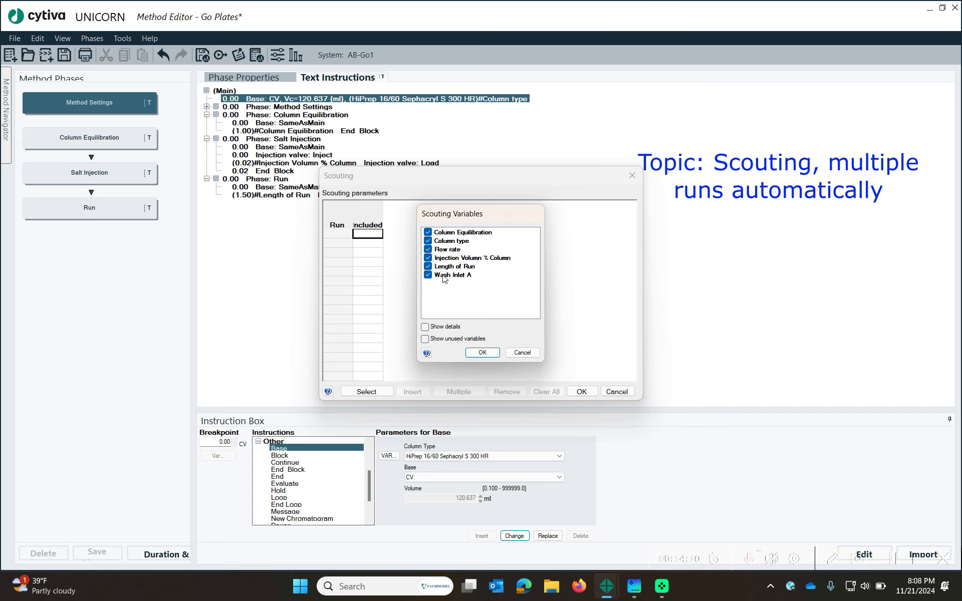
left_click(481, 352)
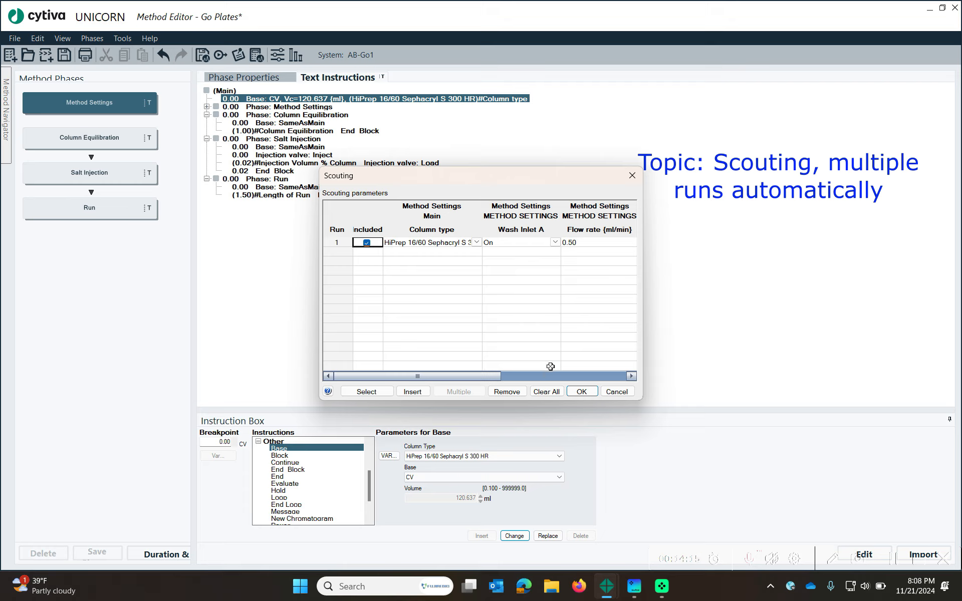
- Review run 1's scouting parameters and insert two additional runs into the scouting scheme
left_click(630, 378)
left_click(630, 378)
left_click(630, 379)
left_click(425, 243)
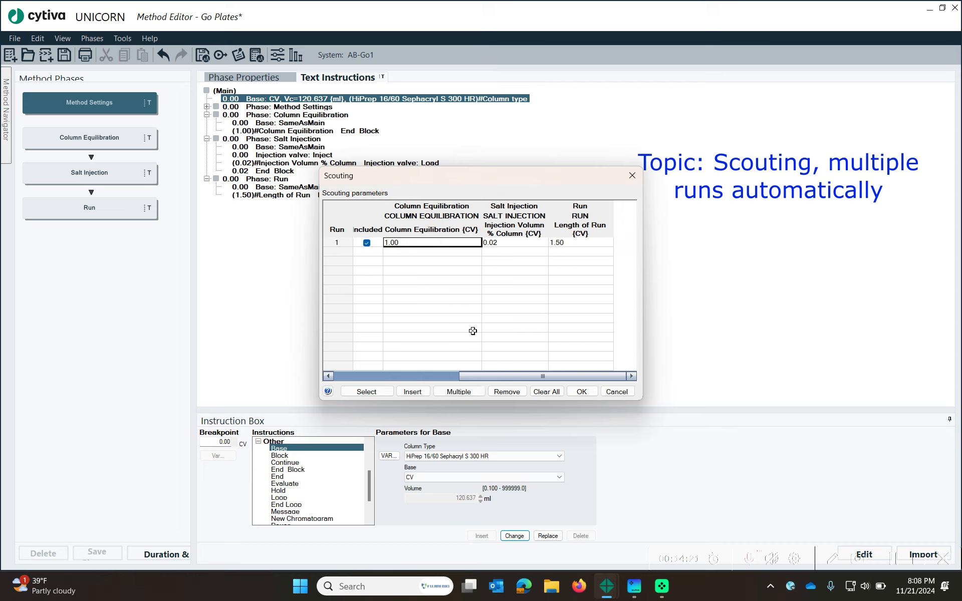
left_click(412, 392)
left_click(412, 392)
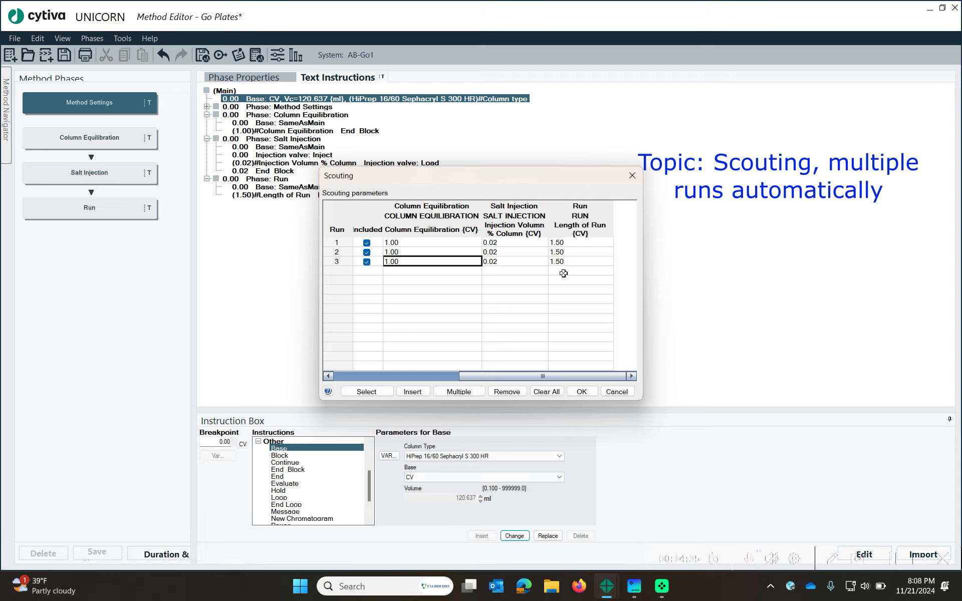
- Set the Column Equilibration of scouting runs 2 and 3 to 0.05 CV
left_click(427, 245)
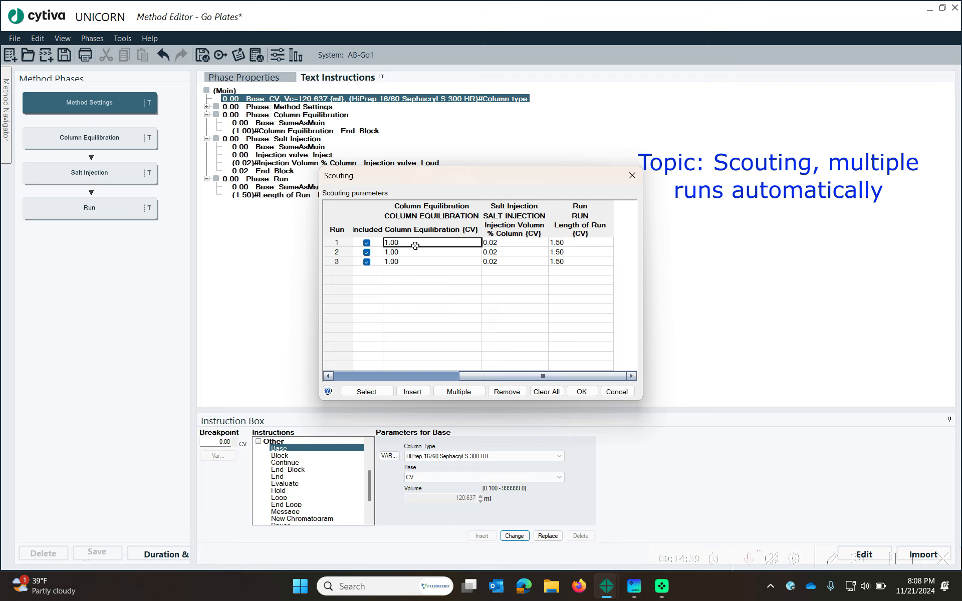
left_click(416, 252)
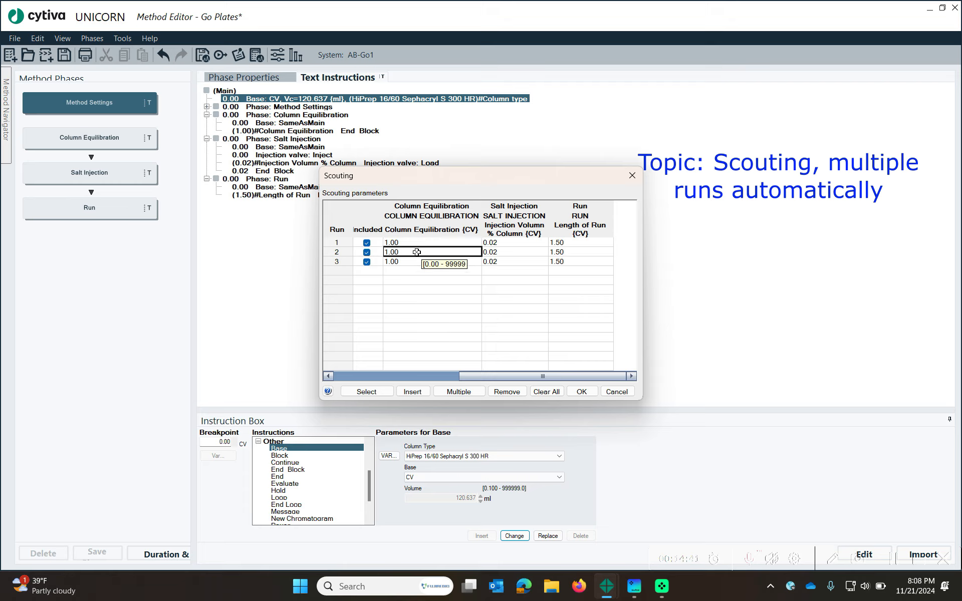
type("0")
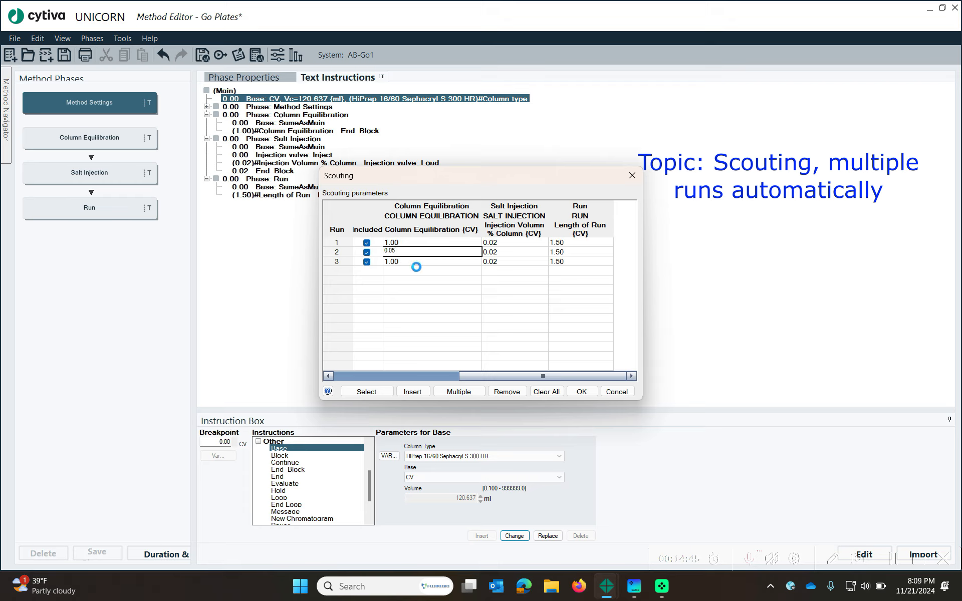
left_click(417, 263)
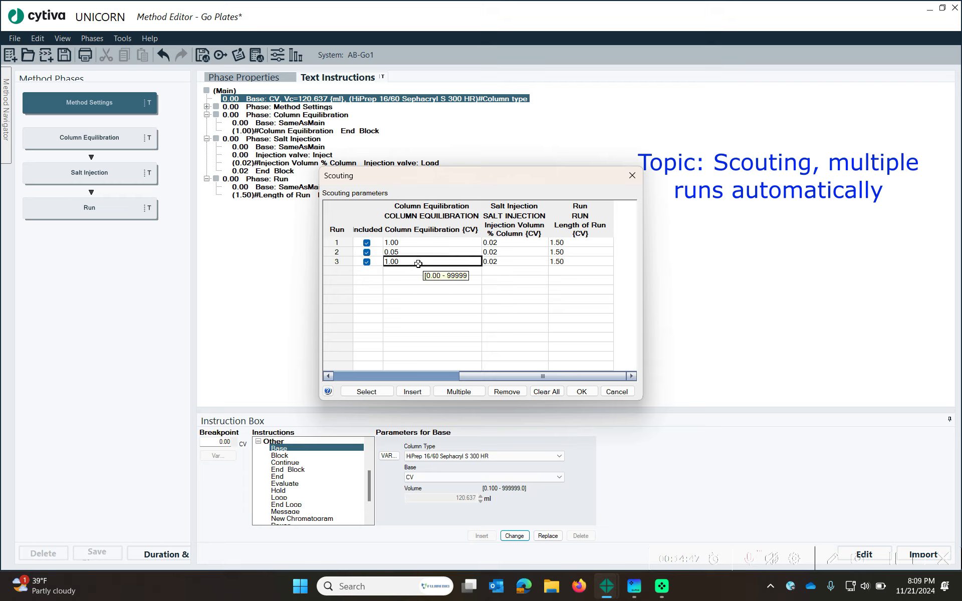
type("0")
left_click(485, 288)
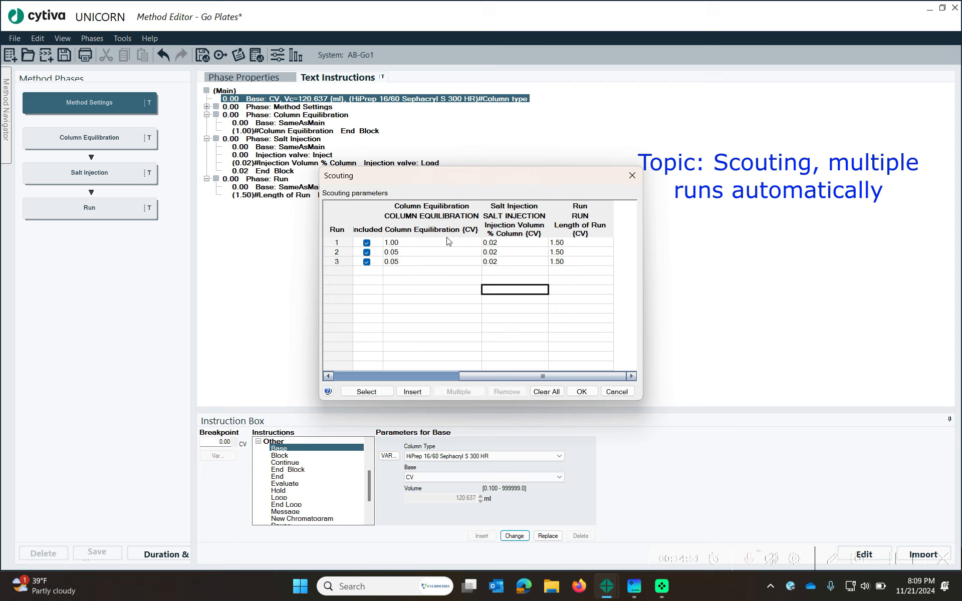
- Examine the column types available for scouting run 1, and discard the scouting setup
left_click_drag(475, 181, 692, 169)
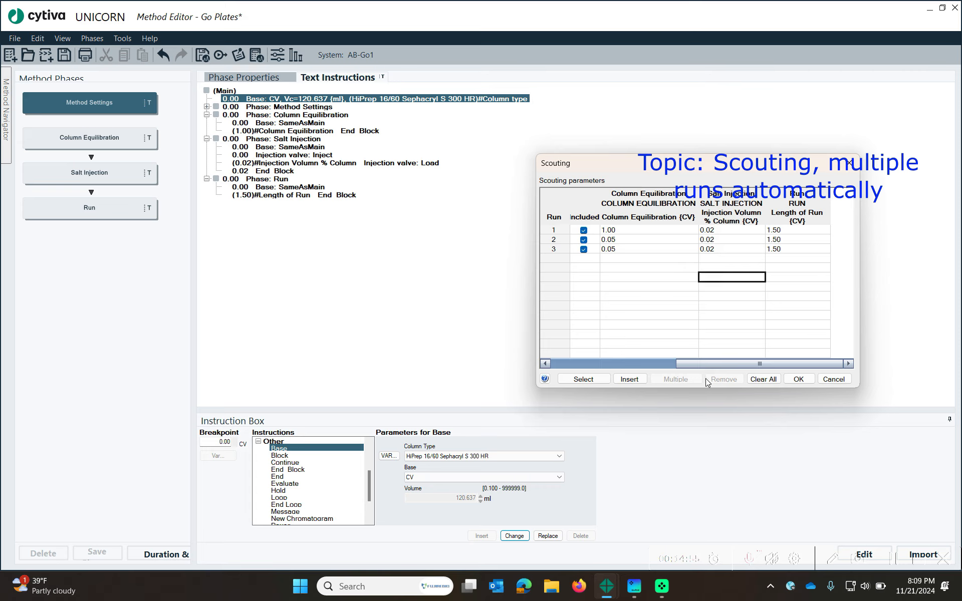
left_click_drag(711, 362, 530, 347)
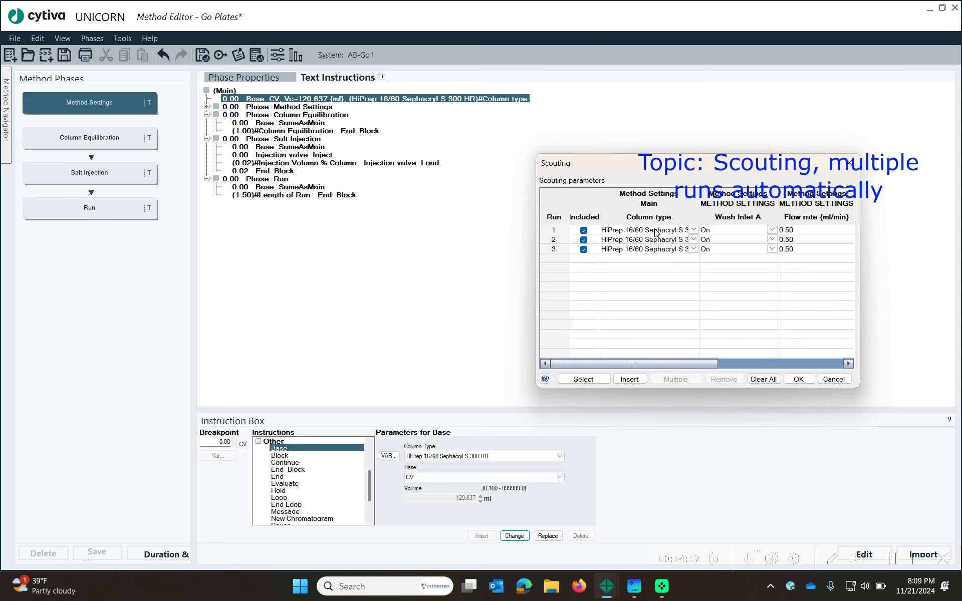
left_click(693, 230)
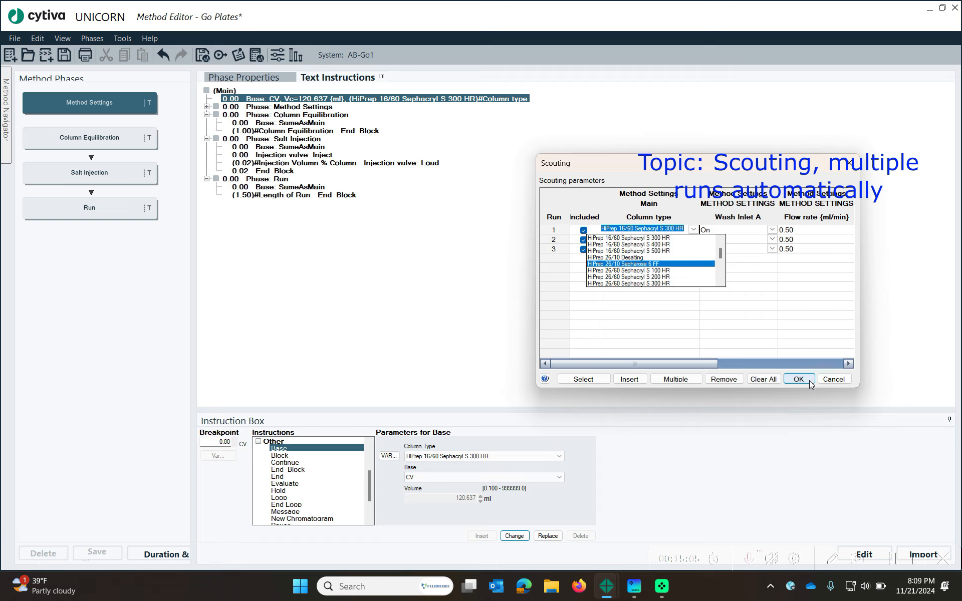
left_click(837, 384)
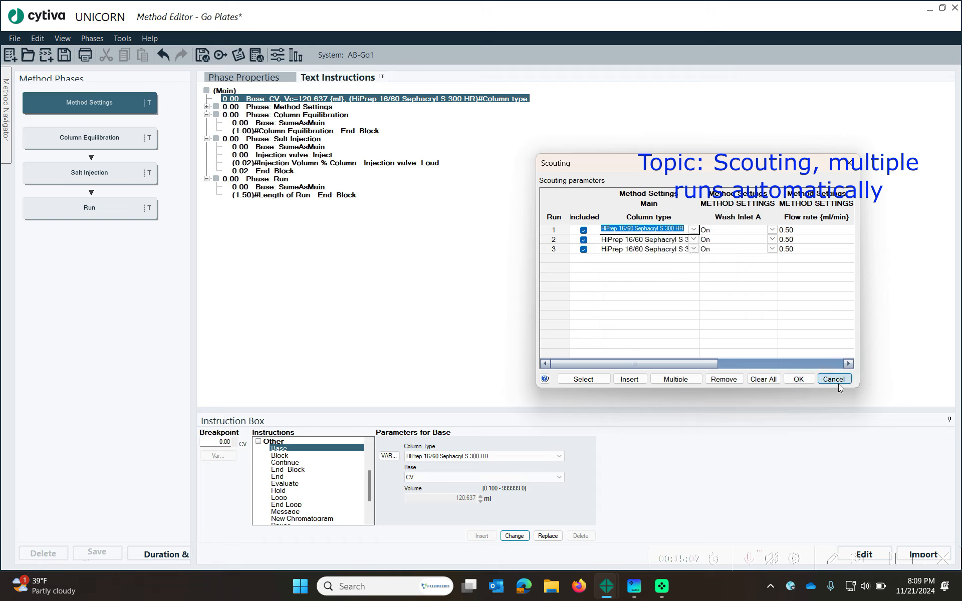
left_click(837, 384)
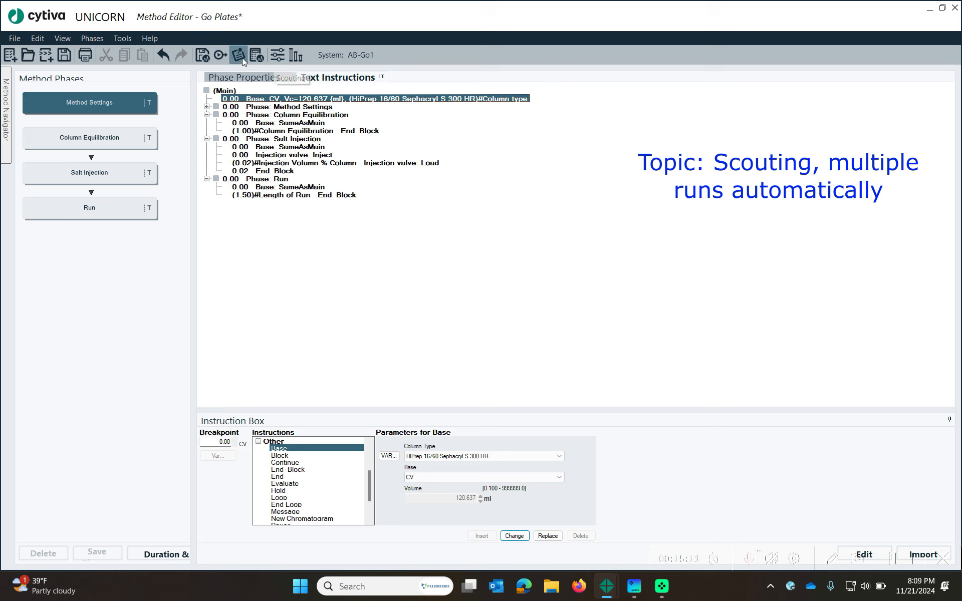
left_click(222, 55)
left_click(366, 244)
left_click(545, 374)
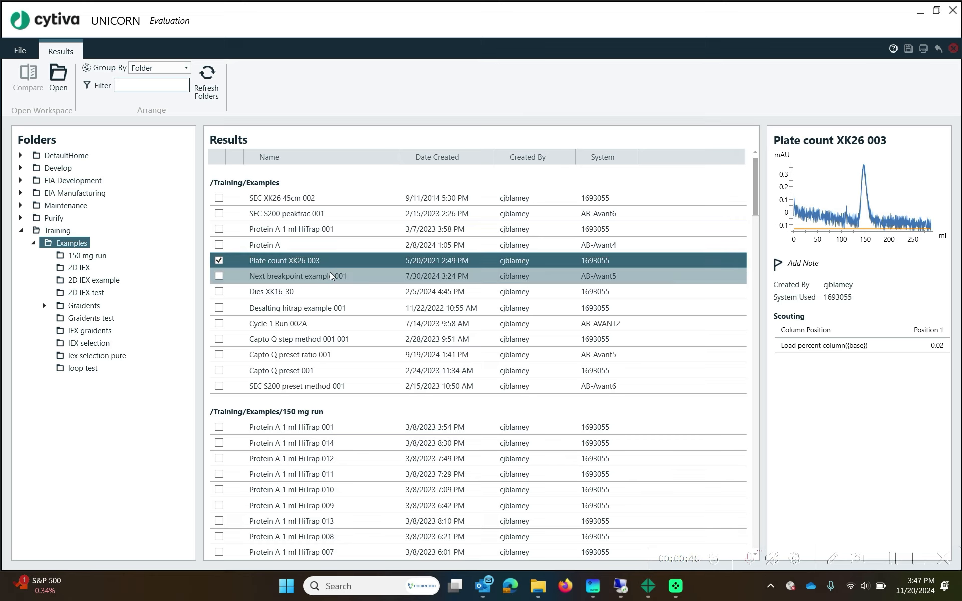
- Open the result Plate count XK26 003 from the Training/Examples results in Evaluation and show the curve selection pane
double_click(321, 261)
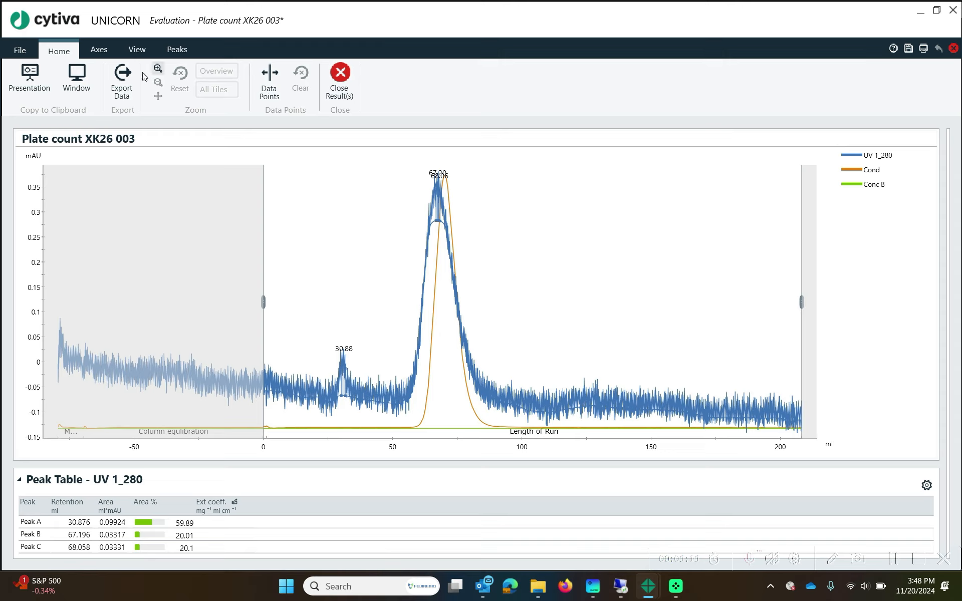
left_click(136, 50)
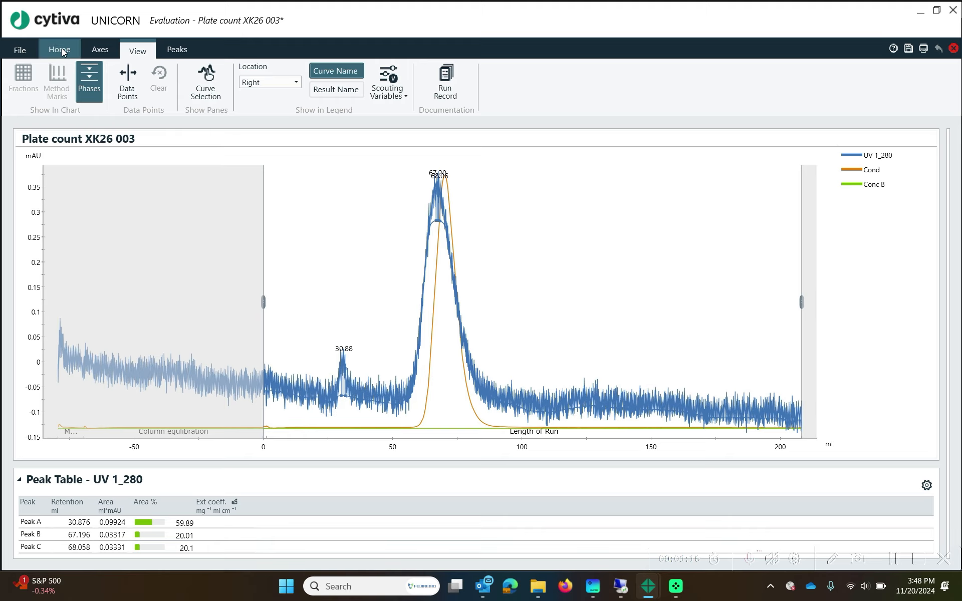
left_click(193, 91)
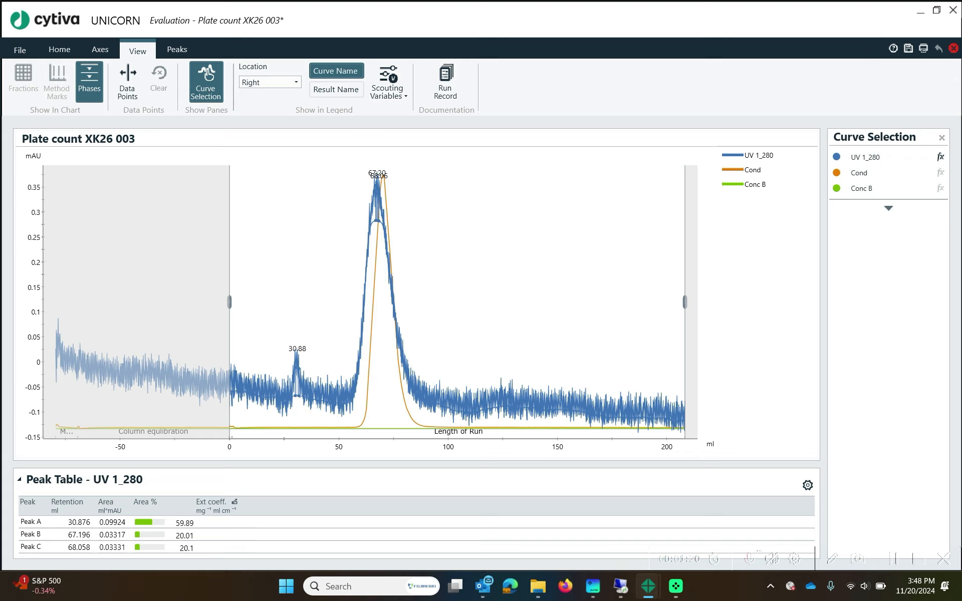
- Switch the peak integration from the UV 1_280 curve to the Cond curve and hide UV 1_280
left_click(940, 157)
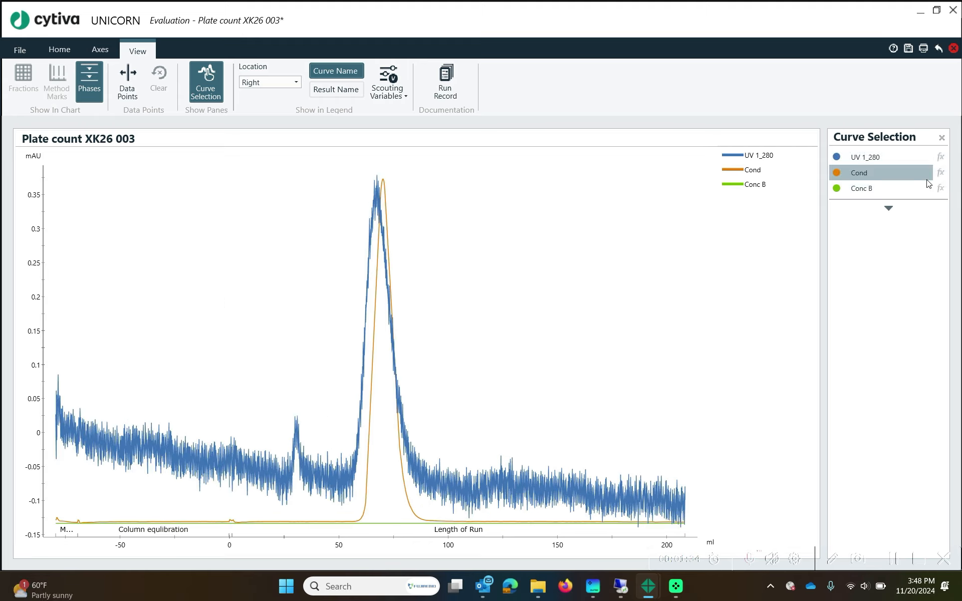
left_click(940, 173)
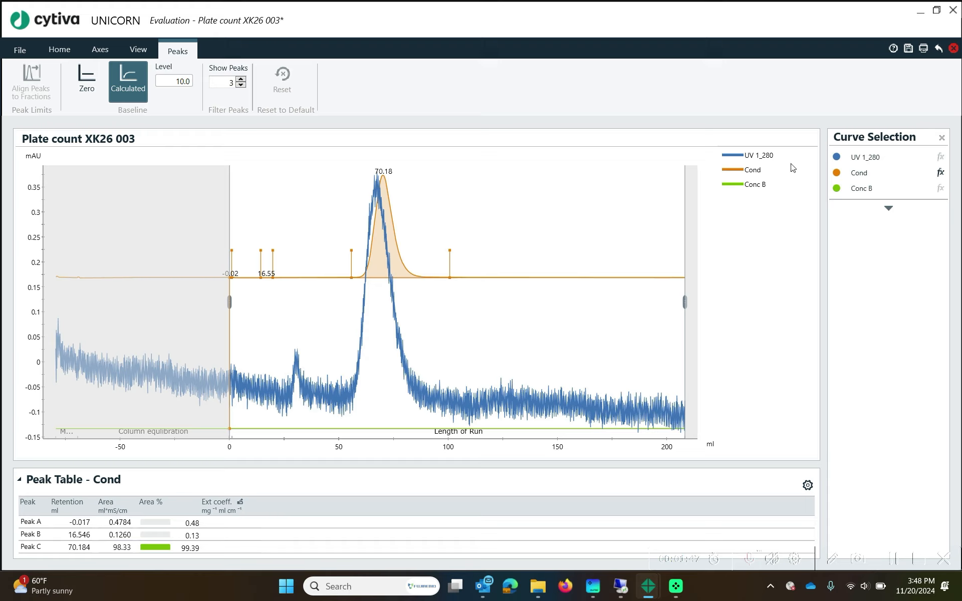
left_click(837, 157)
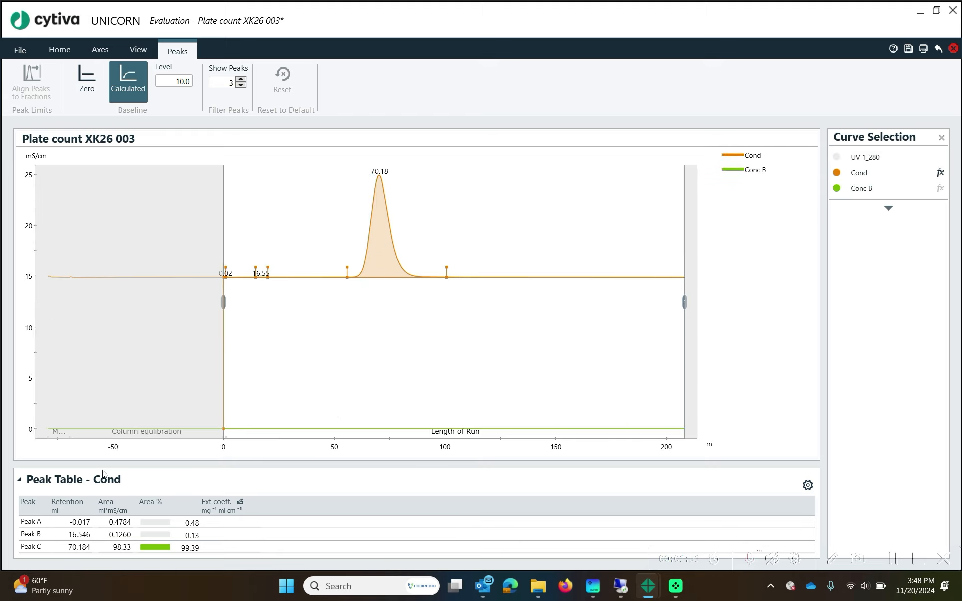
left_click(941, 173)
left_click(941, 173)
left_click(28, 546)
- Add Plates/meter and Asymmetry 10% to the Cond peak table
left_click(807, 485)
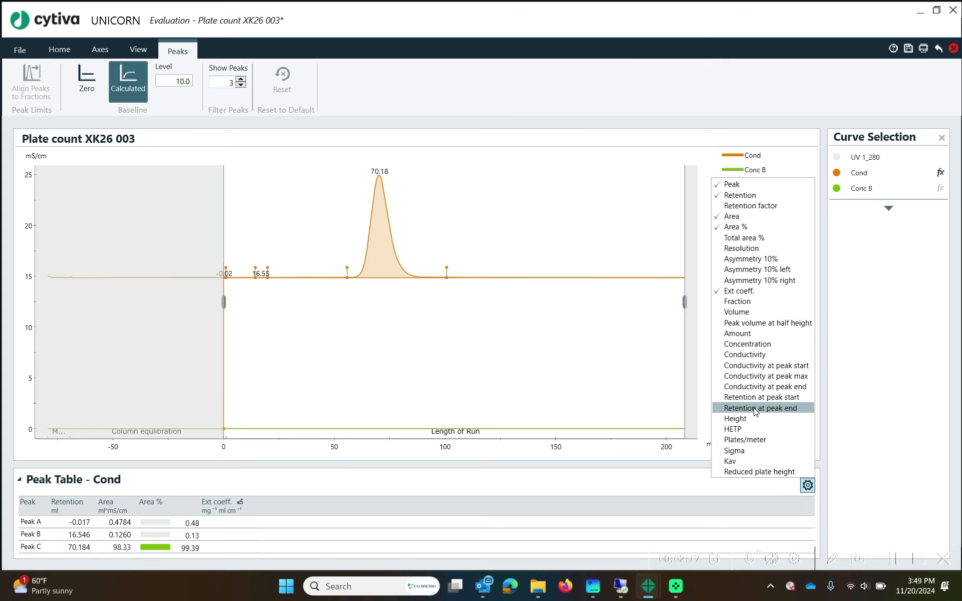
left_click(756, 441)
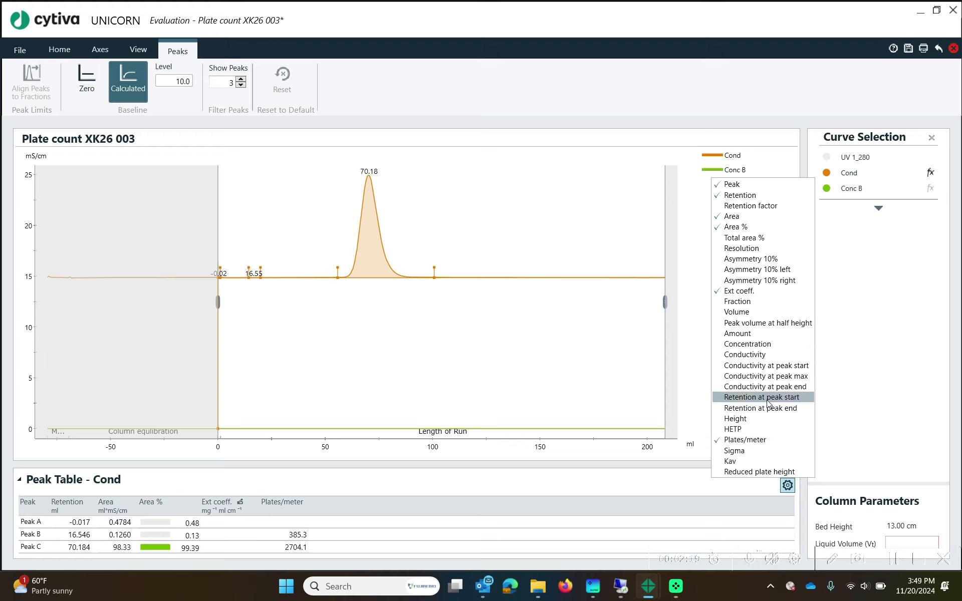
left_click(750, 262)
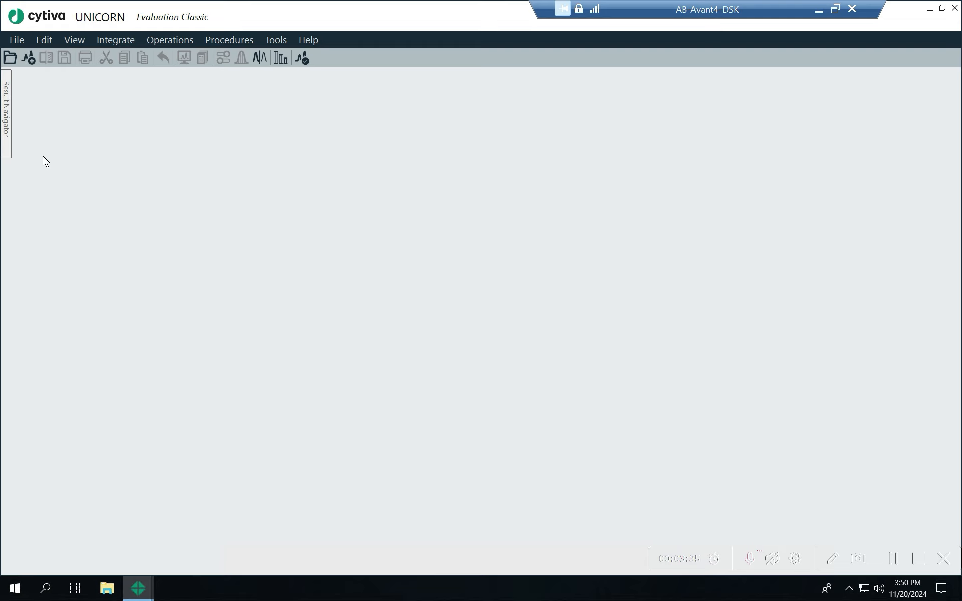
- In Evaluation Classic, open the result Plate count XK26 003 and display only its Cond curve in the chromatogram
left_click(6, 123)
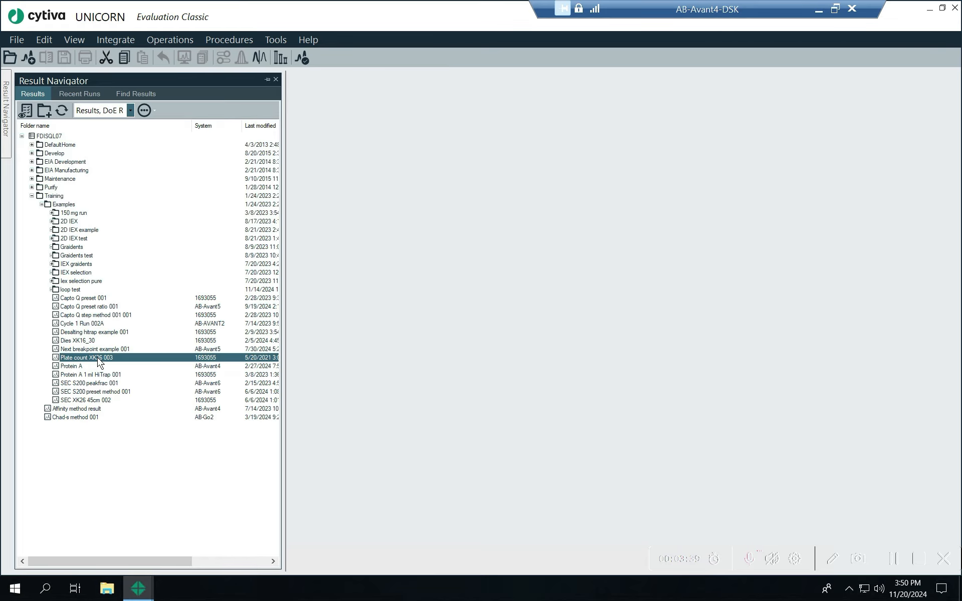
double_click(98, 359)
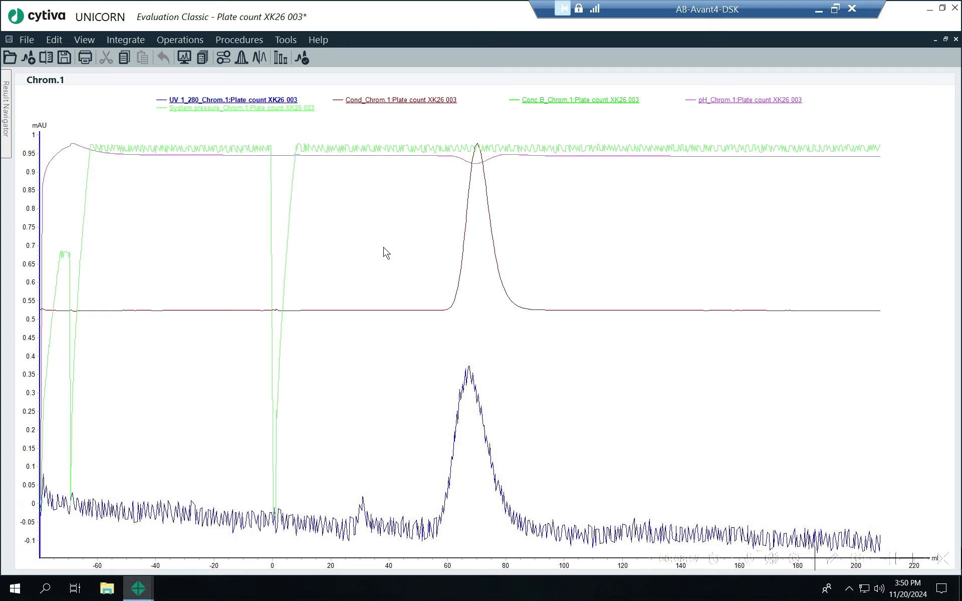
right_click(366, 224)
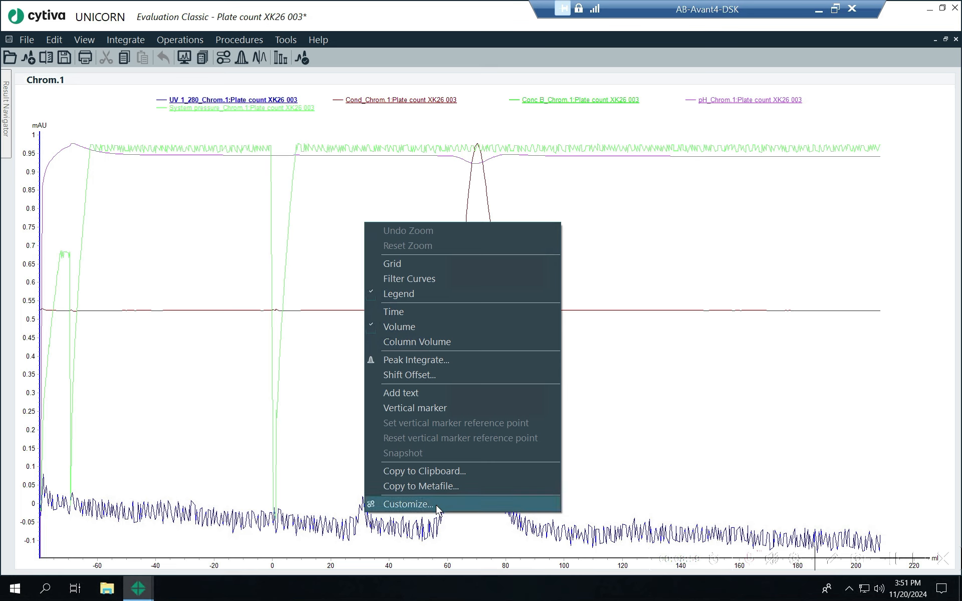
left_click(409, 503)
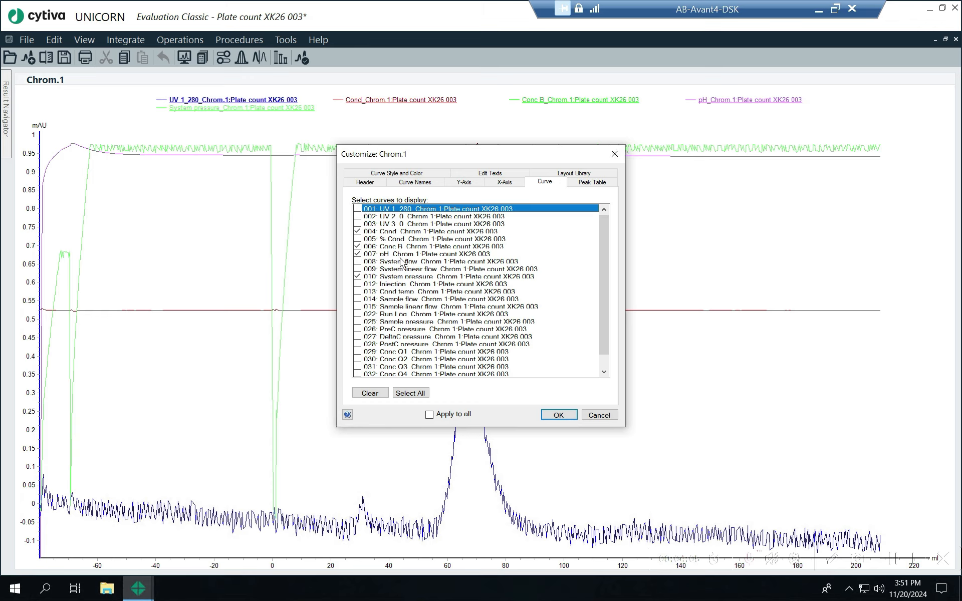
left_click(358, 254)
left_click(357, 246)
left_click(358, 276)
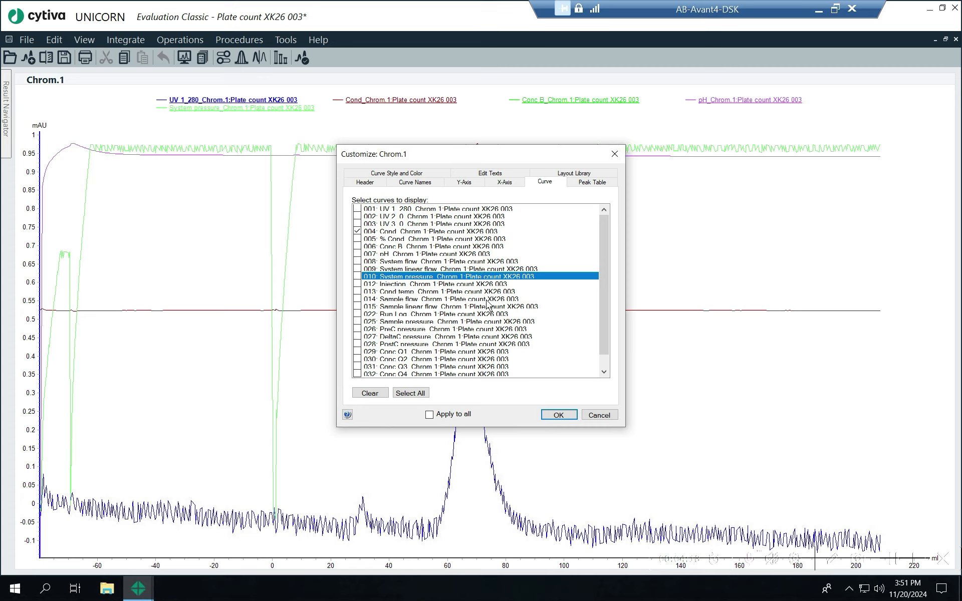
left_click(382, 231)
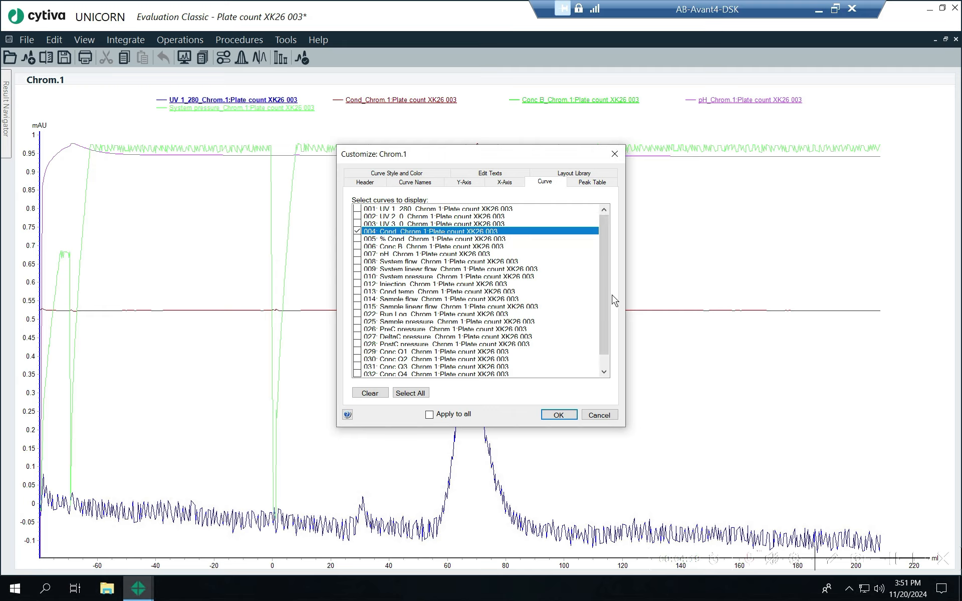
left_click(559, 415)
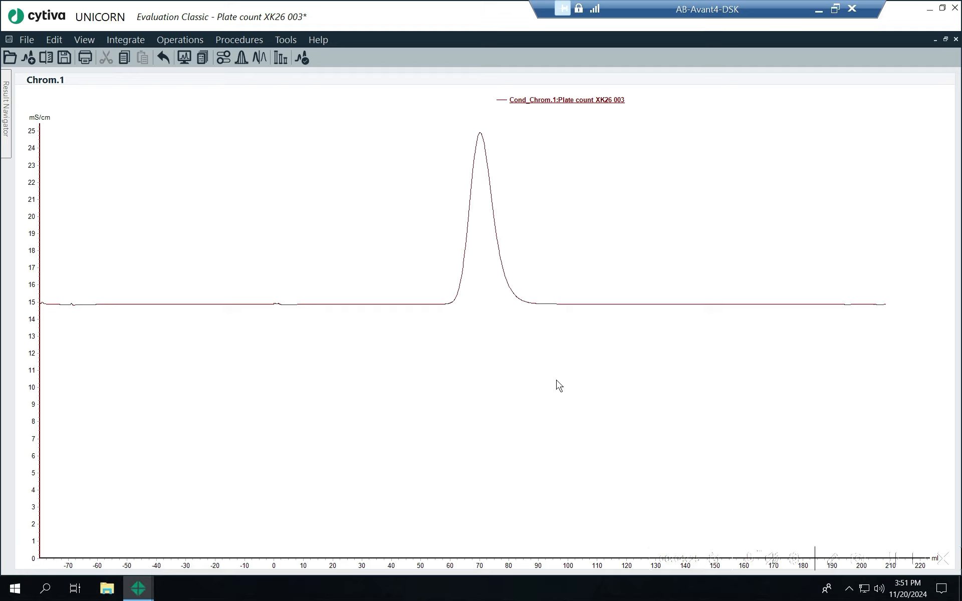
- Start a peak integration in Chrom.1 and choose the Cond curve of Plate count XK26 003 as its source
left_click(124, 41)
left_click(131, 52)
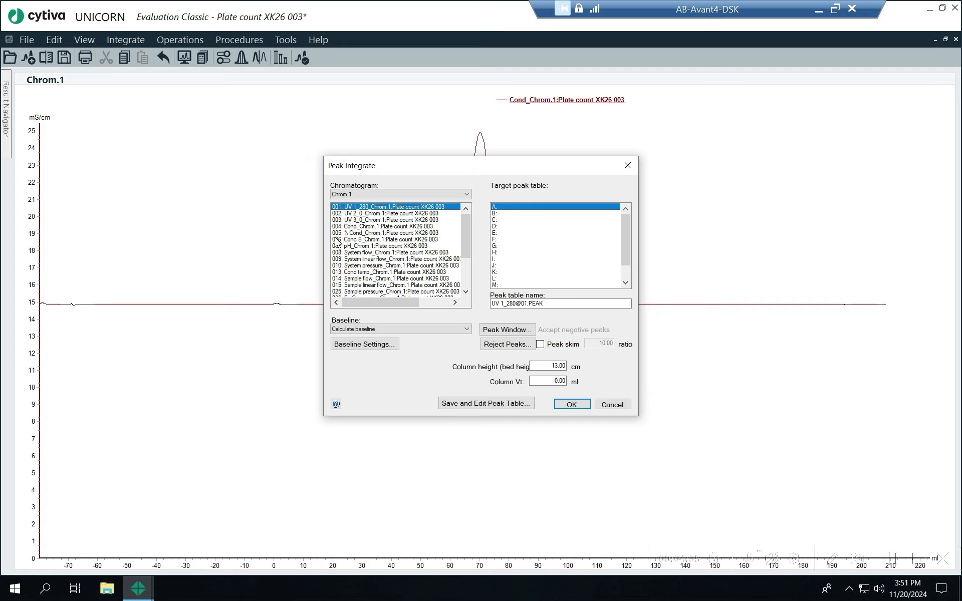
left_click(358, 227)
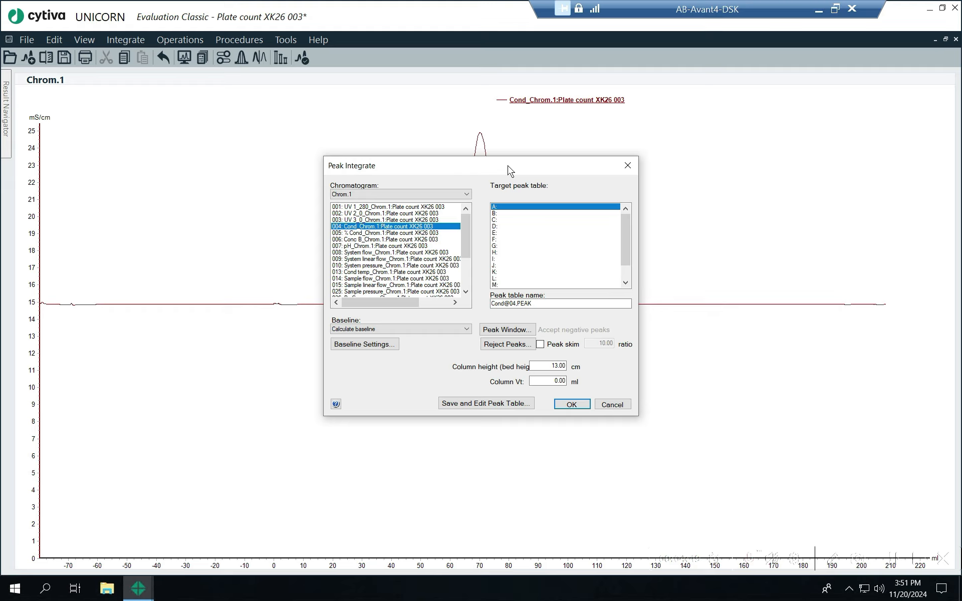
left_click_drag(468, 172, 664, 196)
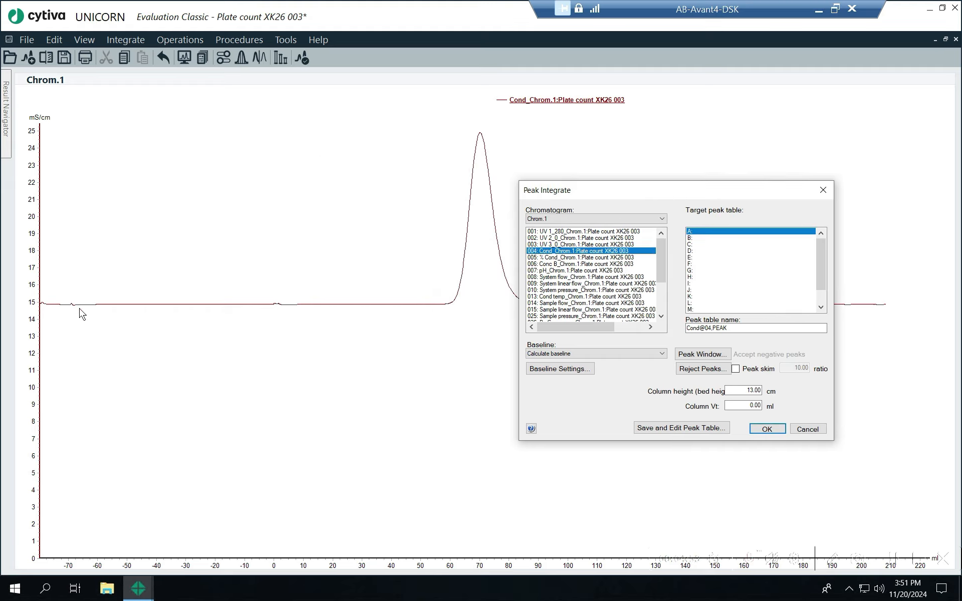
left_click_drag(694, 194, 548, 163)
- Set peak rejection to keep only the 1 largest peak by area, and run the integration of the Cond curve
left_click(550, 338)
left_click(468, 308)
double_click(554, 307)
type("1")
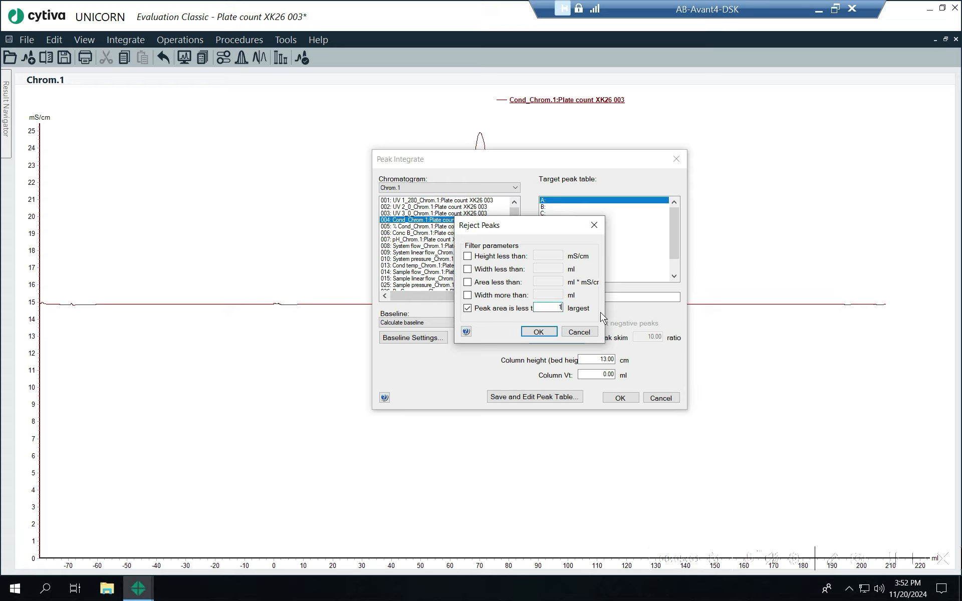
left_click(537, 332)
left_click(618, 398)
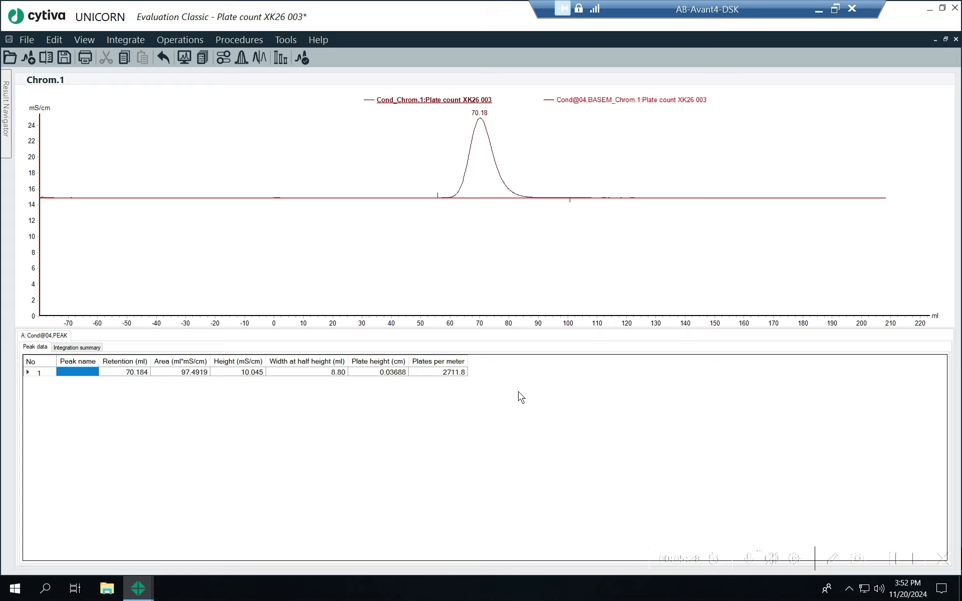
- Add the Asymmetry column to the Cond peak table, and examine the peak's Plates per meter and Retention values
right_click(565, 379)
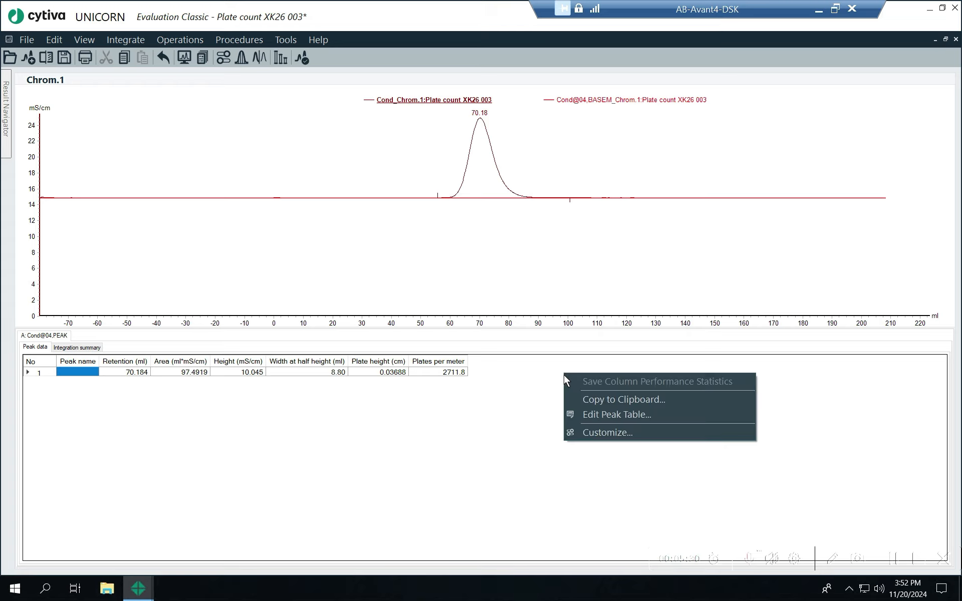
left_click(605, 433)
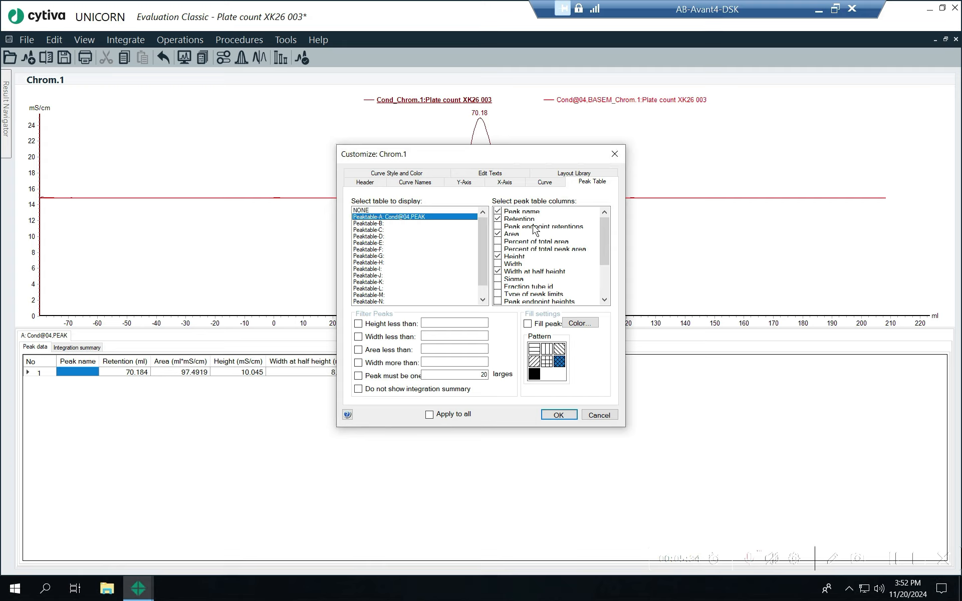
scroll(529, 257, "down", 1)
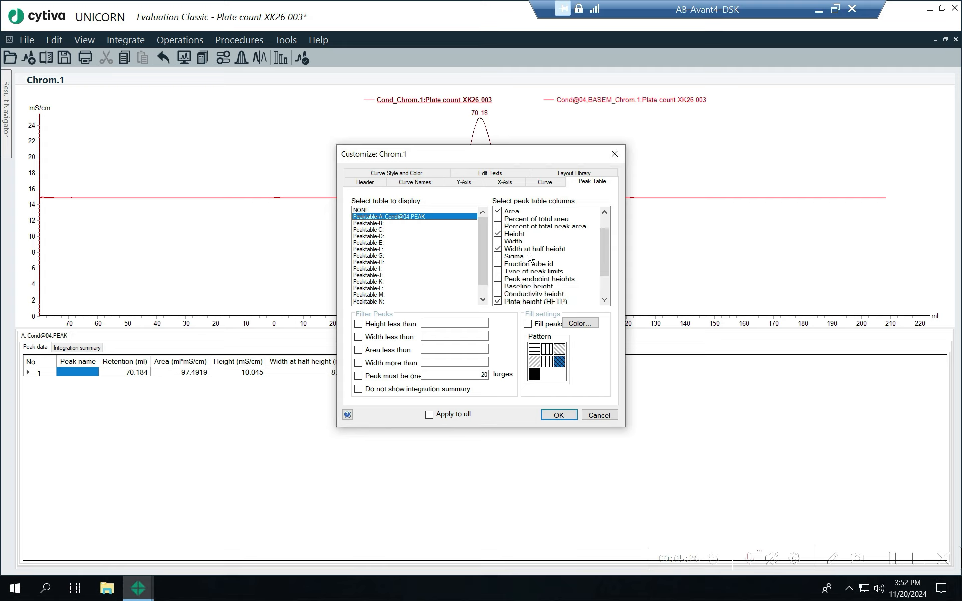
scroll(530, 257, "down", 1)
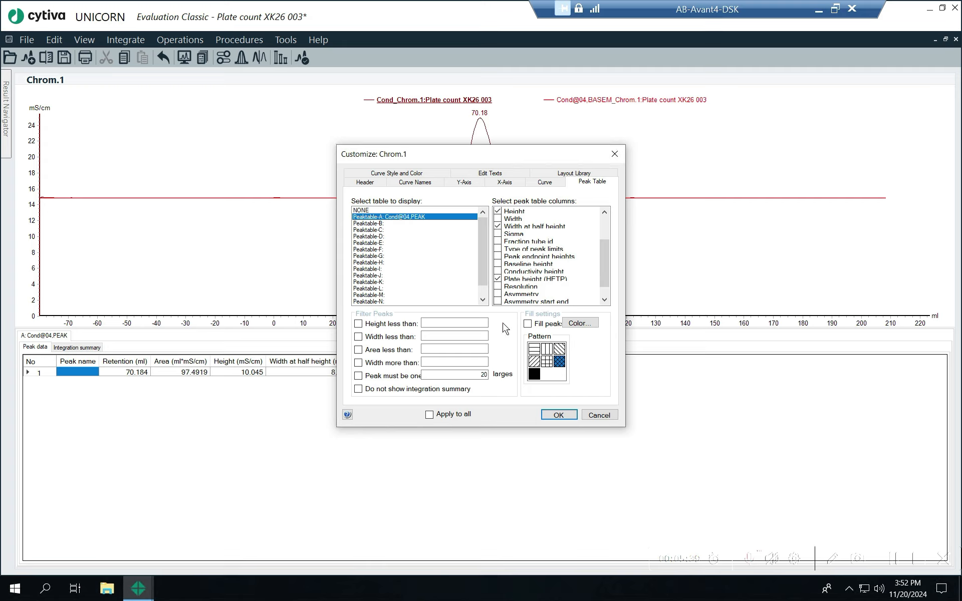
left_click(499, 295)
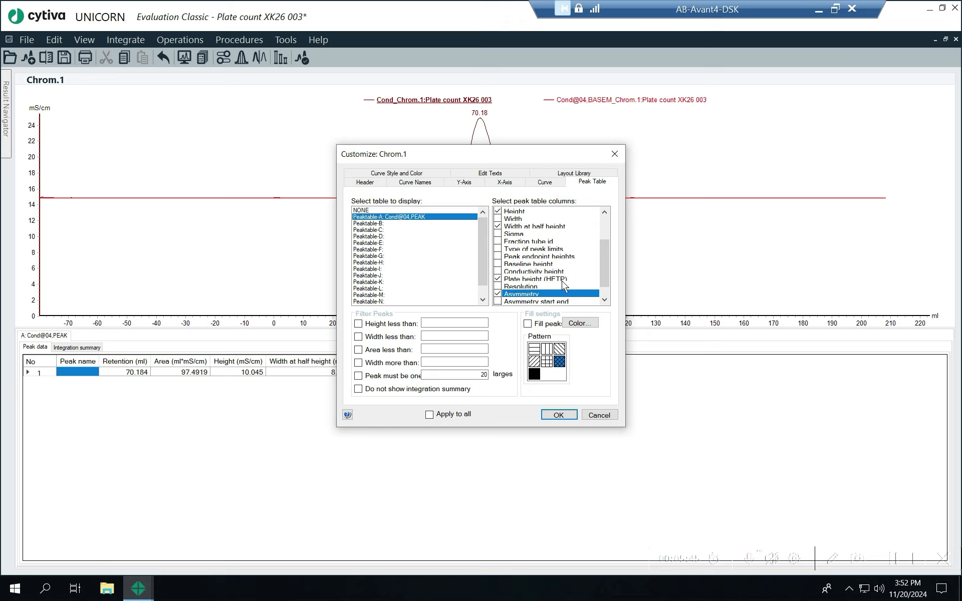
left_click(558, 415)
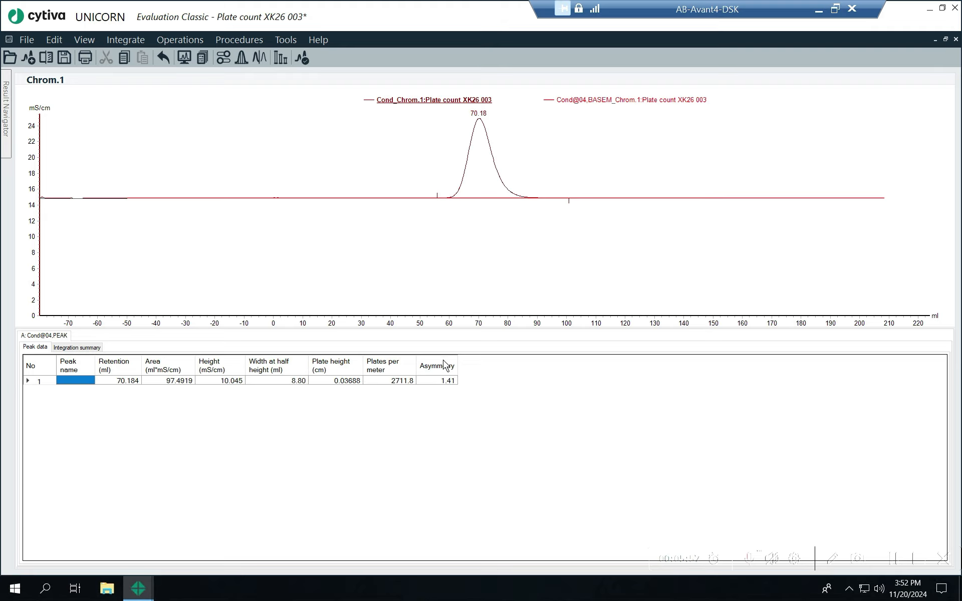
left_click(405, 384)
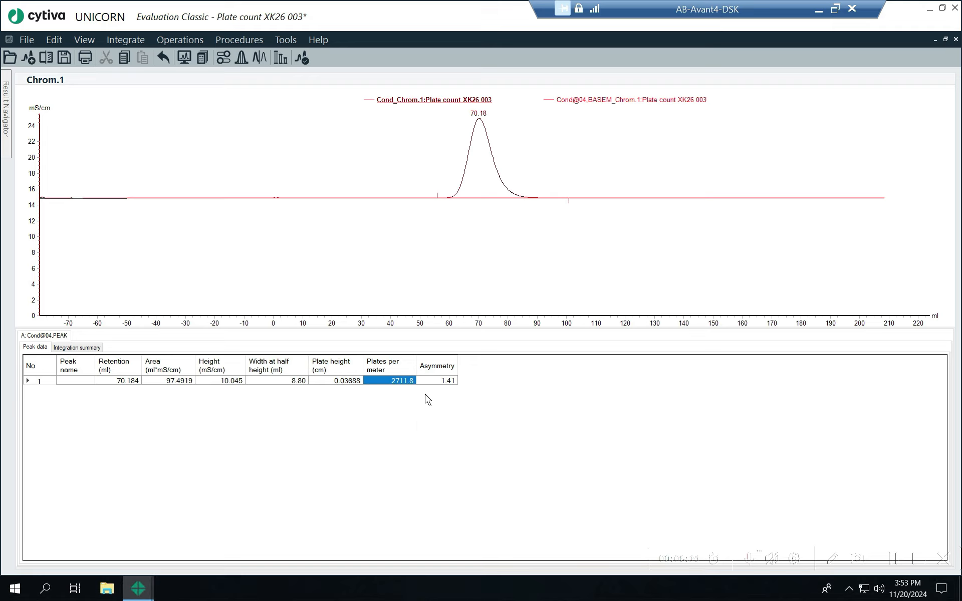
left_click(125, 386)
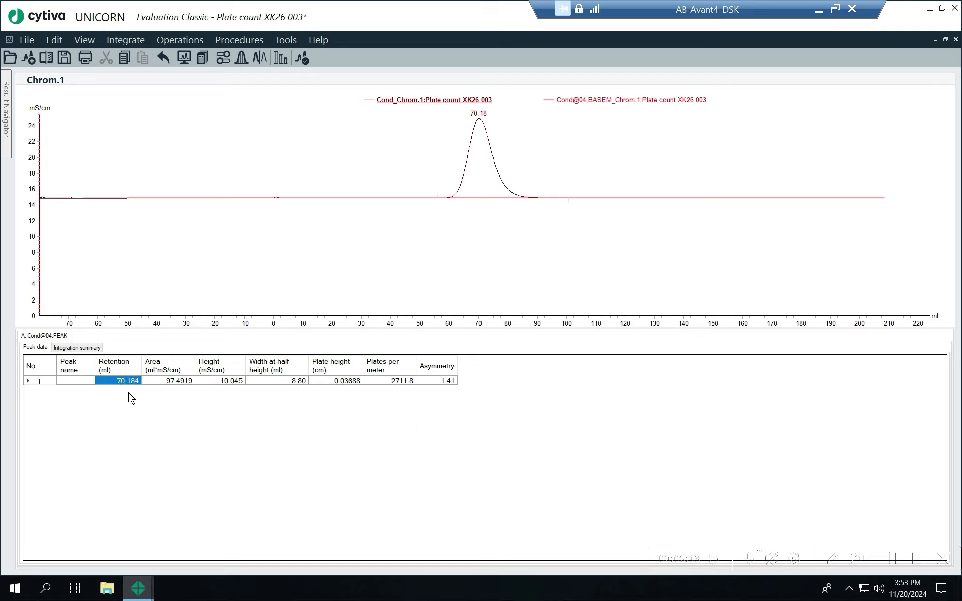